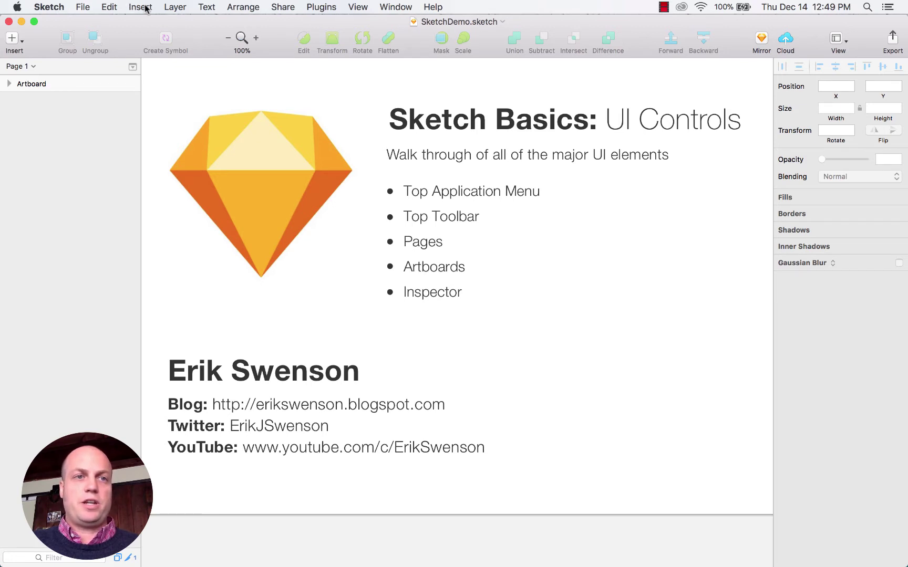
Step: Browse the File menu and the Top Application Menu text layer's actions, then dismiss them
{"action": "left_click", "coordinate": [92, 7]}
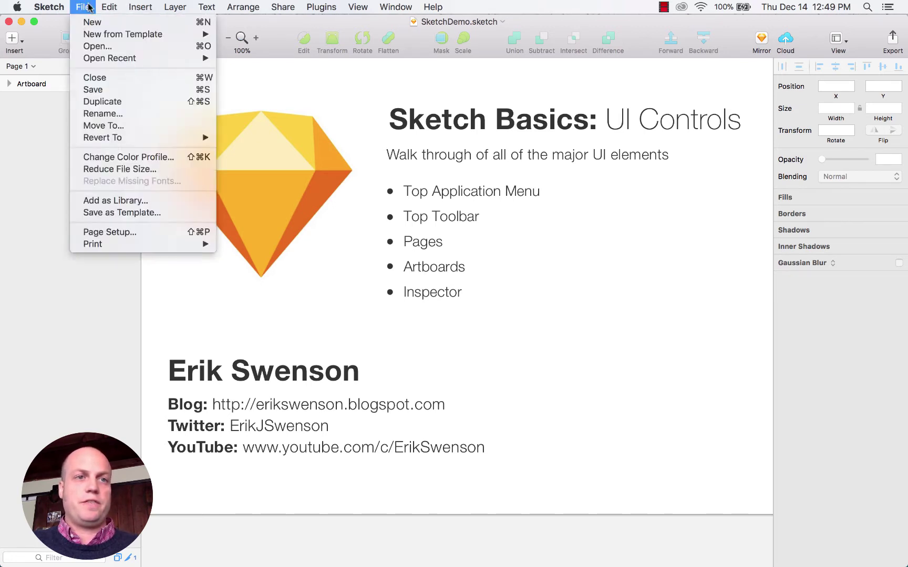
{"action": "mouse_move", "coordinate": [245, 8]}
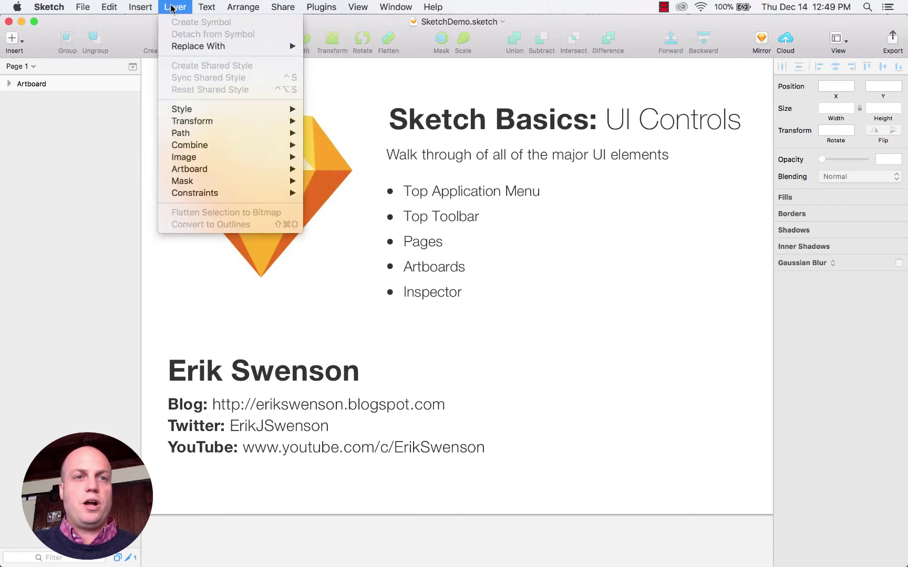
{"action": "mouse_move", "coordinate": [214, 8]}
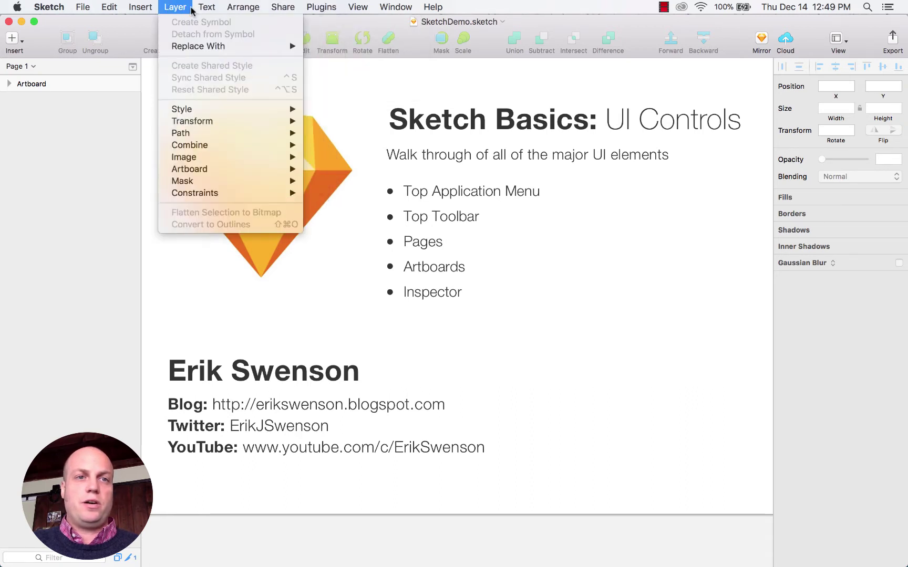
{"action": "left_click", "coordinate": [434, 216]}
{"action": "left_click", "coordinate": [435, 220]}
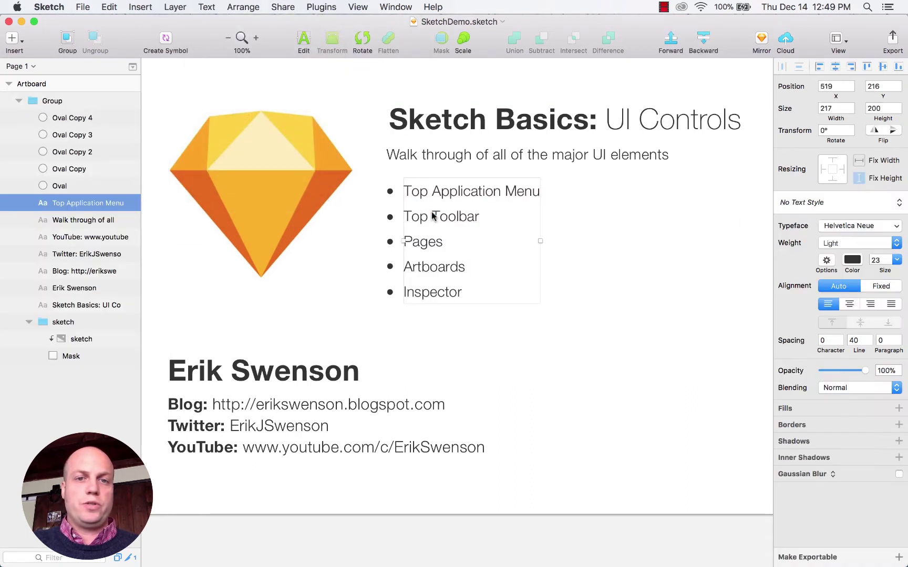
{"action": "right_click", "coordinate": [436, 222]}
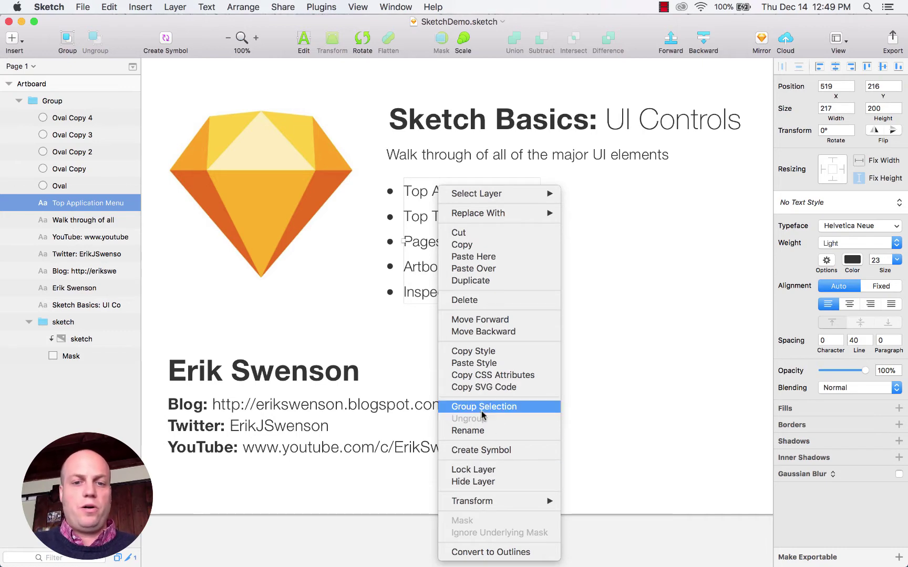
{"action": "mouse_move", "coordinate": [497, 506]}
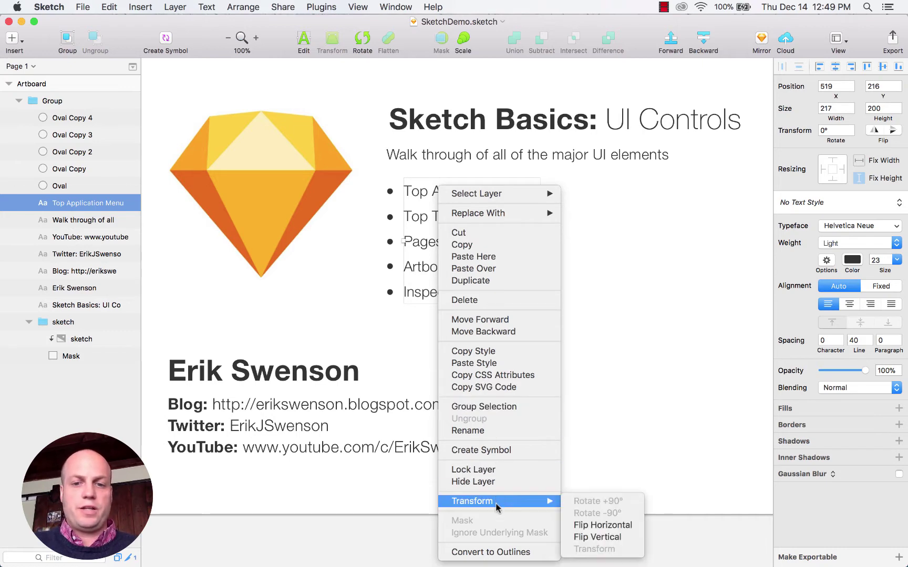
{"action": "left_click", "coordinate": [376, 228]}
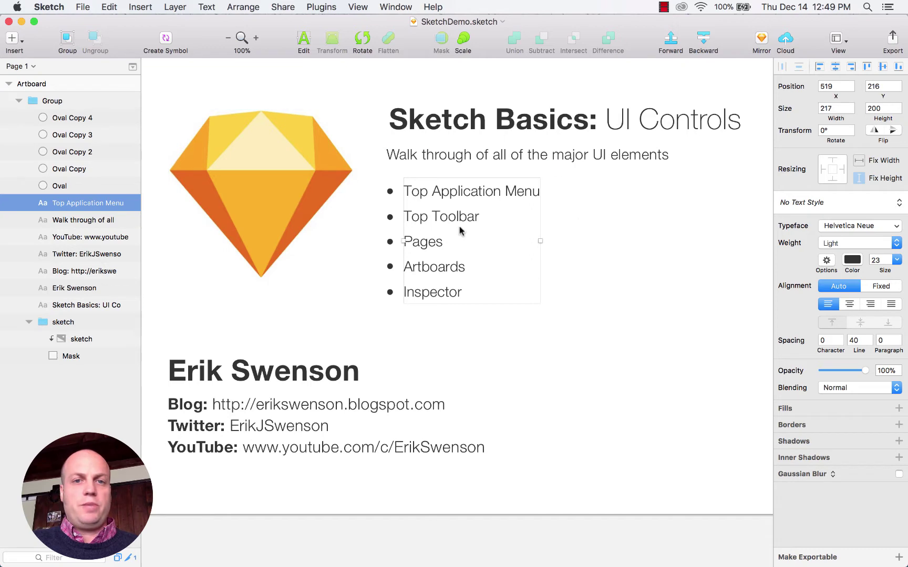
Step: Zoom out to 50% and pan the slide left, leaving empty canvas on the right
{"action": "left_click", "coordinate": [18, 46]}
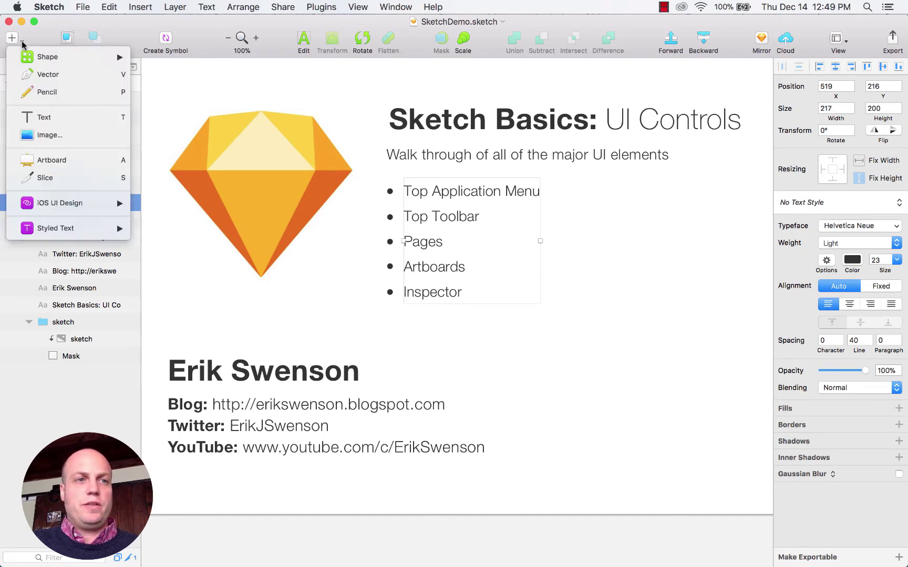
{"action": "left_click", "coordinate": [15, 42]}
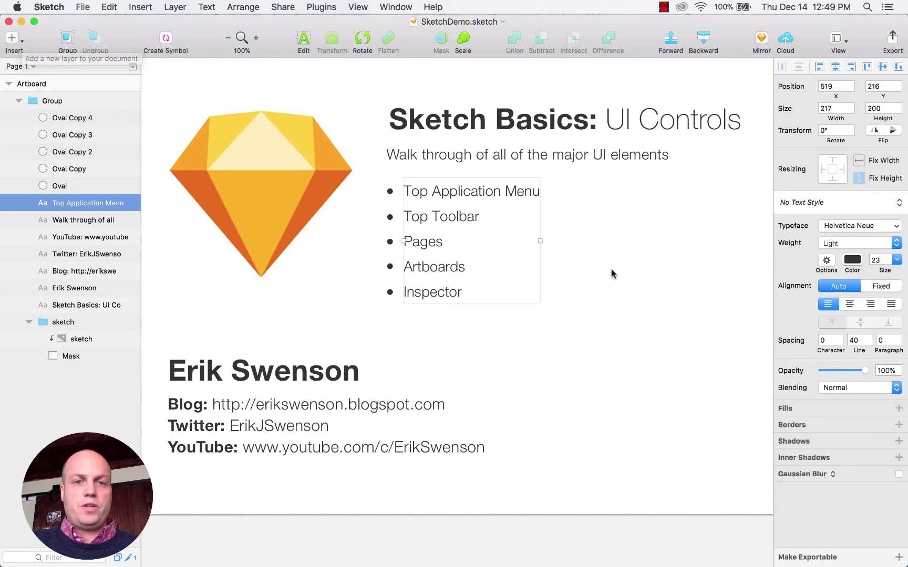
{"action": "key", "text": "super+minus"}
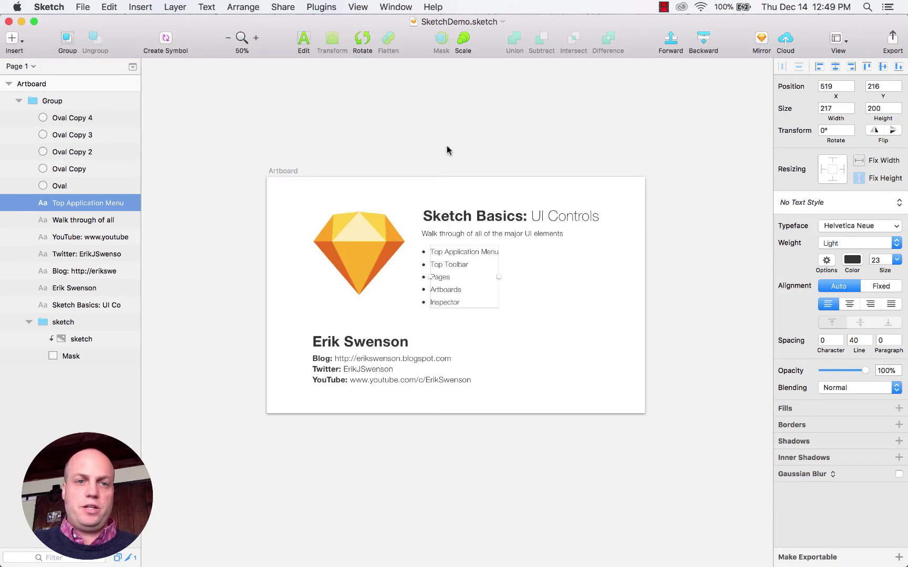
{"action": "left_click_drag", "start_coordinate": [680, 233], "coordinate": [322, 202]}
{"action": "left_click", "coordinate": [20, 42]}
{"action": "left_click", "coordinate": [290, 116]}
{"action": "left_click_drag", "start_coordinate": [290, 116], "coordinate": [543, 135]}
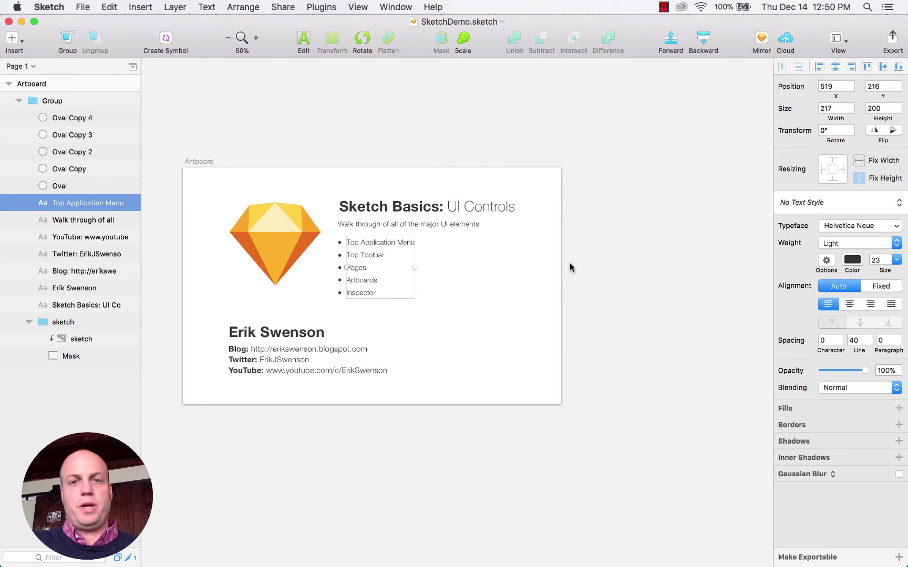
{"action": "left_click_drag", "start_coordinate": [694, 260], "coordinate": [369, 246]}
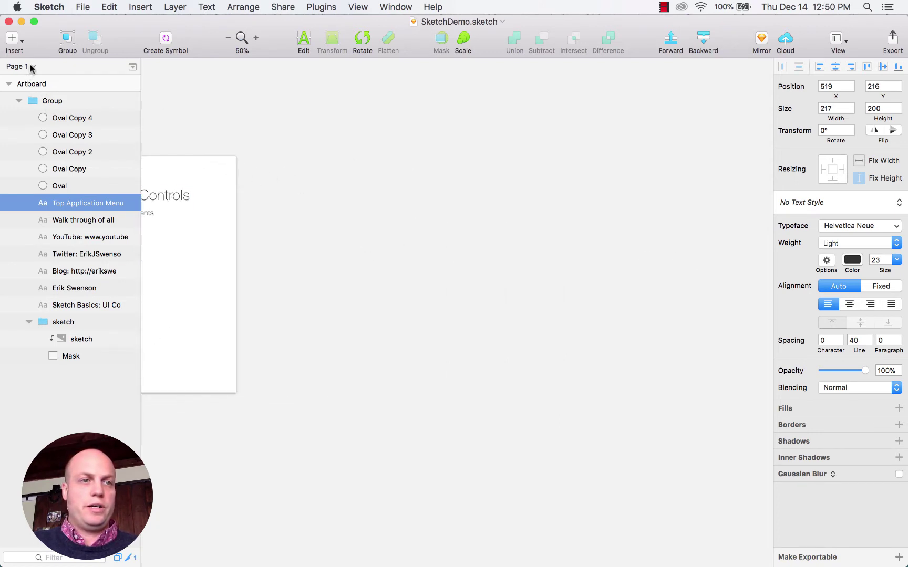
Step: Add an iPhone X artboard from the Apple Devices presets
{"action": "left_click", "coordinate": [21, 45]}
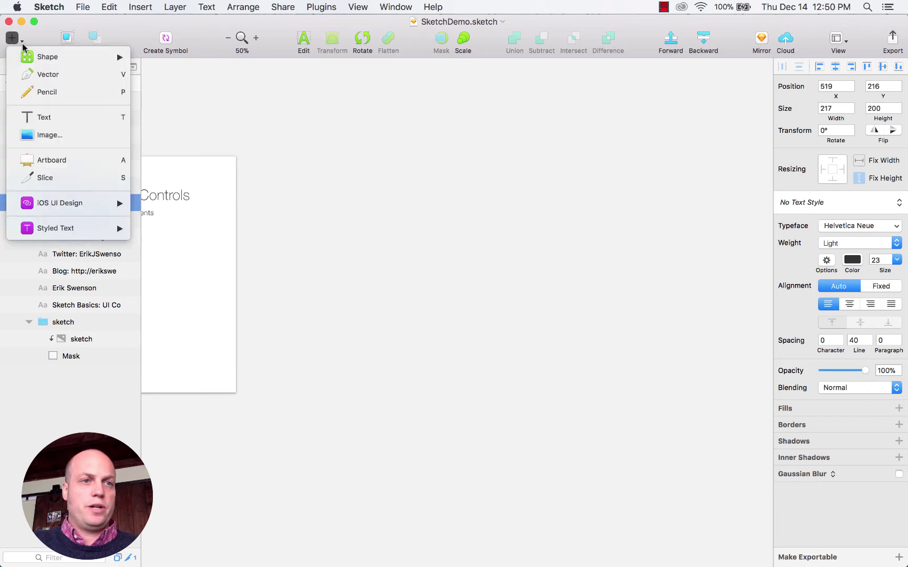
{"action": "left_click", "coordinate": [48, 162]}
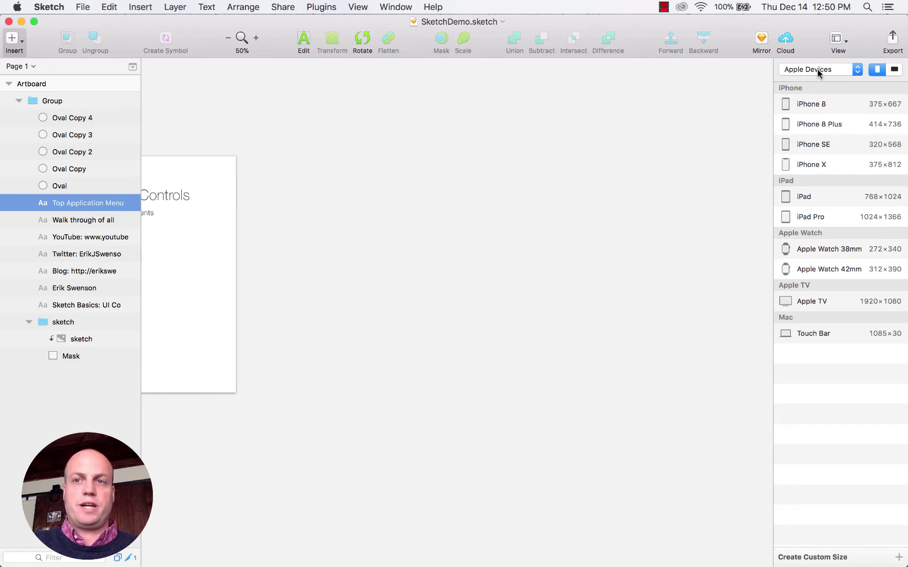
{"action": "left_click", "coordinate": [818, 71]}
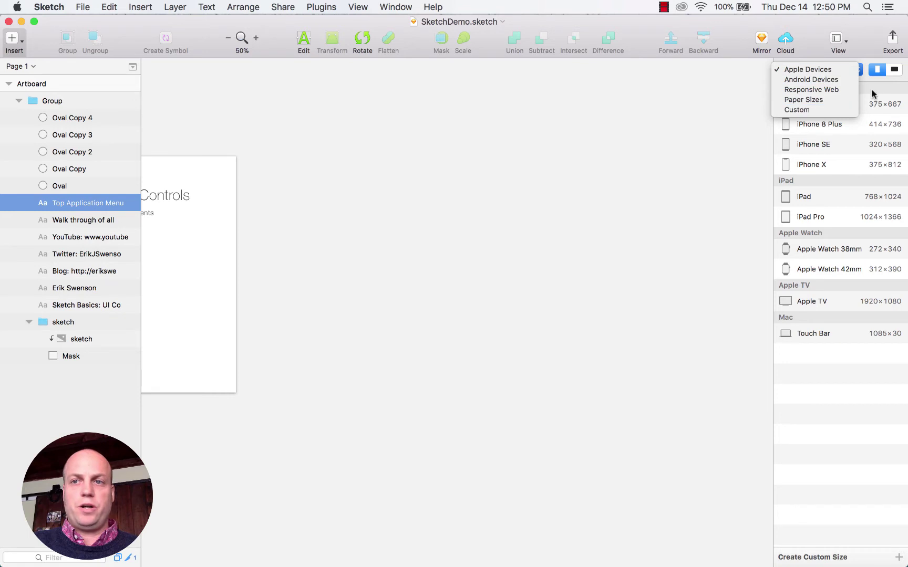
{"action": "left_click", "coordinate": [837, 131]}
{"action": "left_click", "coordinate": [812, 166]}
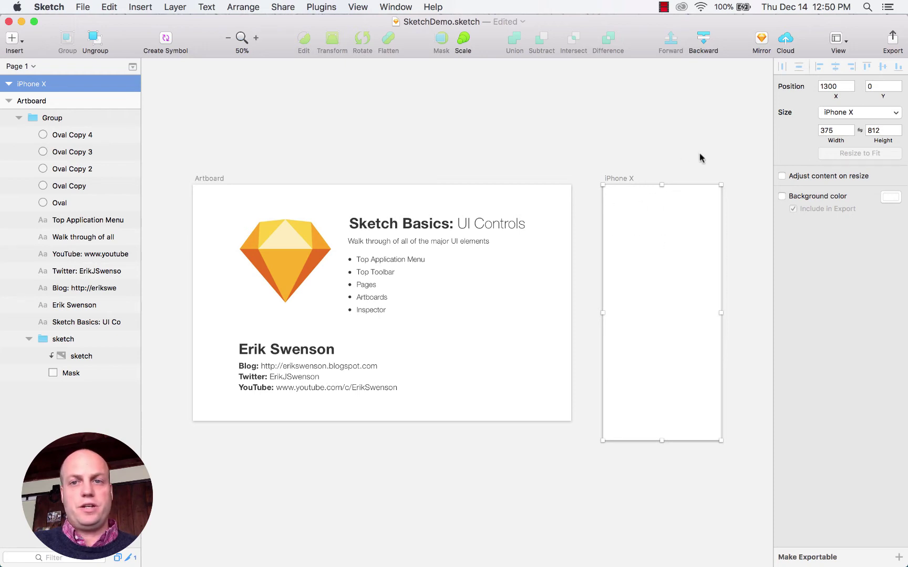
{"action": "left_click", "coordinate": [729, 151]}
Step: Draw a custom Artboard 2 right of the iPhone X one and shrink it to desktop size
{"action": "scroll", "coordinate": [727, 146], "scroll_direction": "right", "scroll_amount": 10}
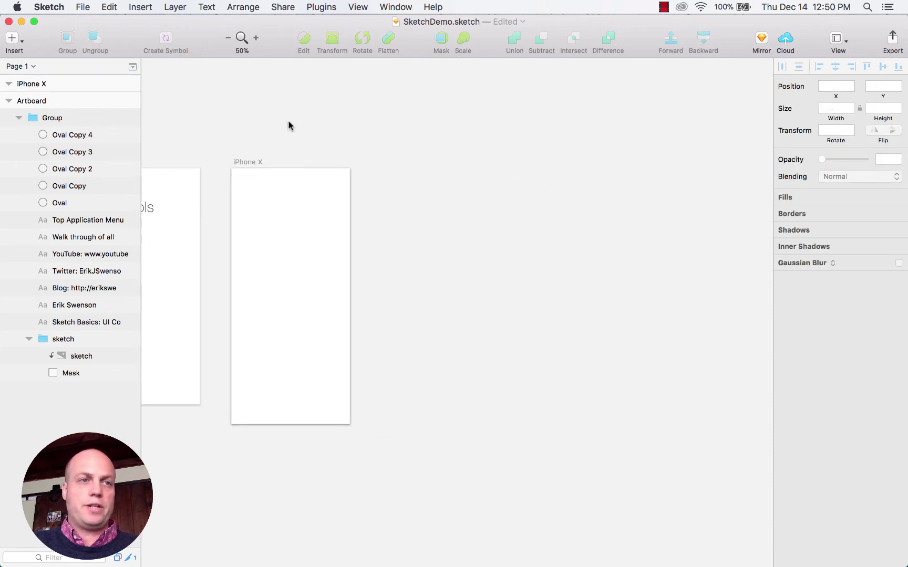
{"action": "left_click", "coordinate": [13, 39]}
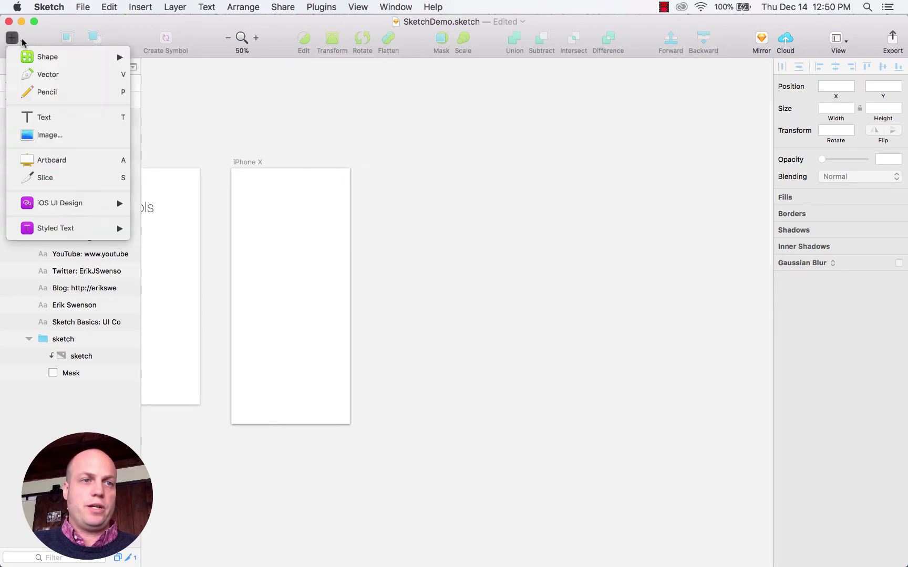
{"action": "left_click", "coordinate": [48, 160]}
{"action": "left_click_drag", "start_coordinate": [379, 168], "coordinate": [703, 441]}
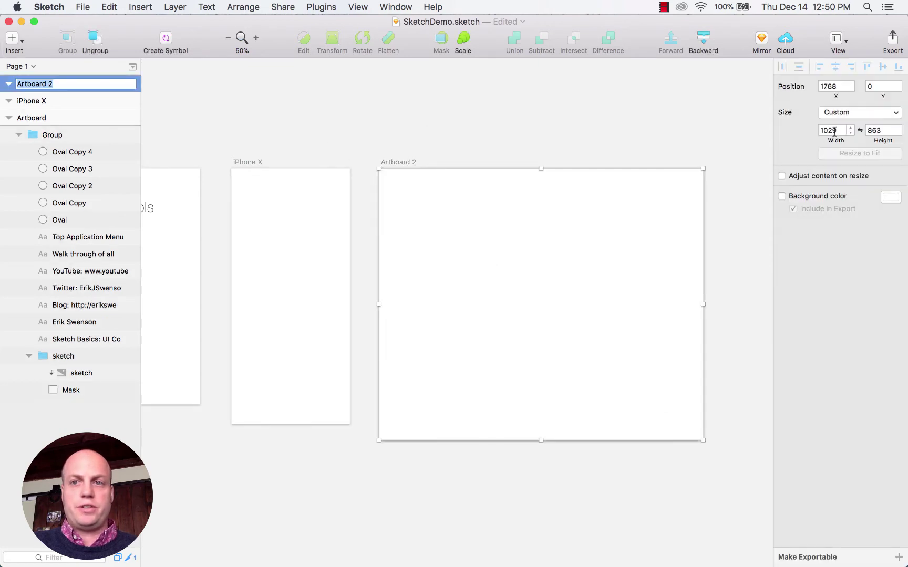
{"action": "left_click_drag", "start_coordinate": [702, 441], "coordinate": [691, 404]}
{"action": "left_click", "coordinate": [721, 345]}
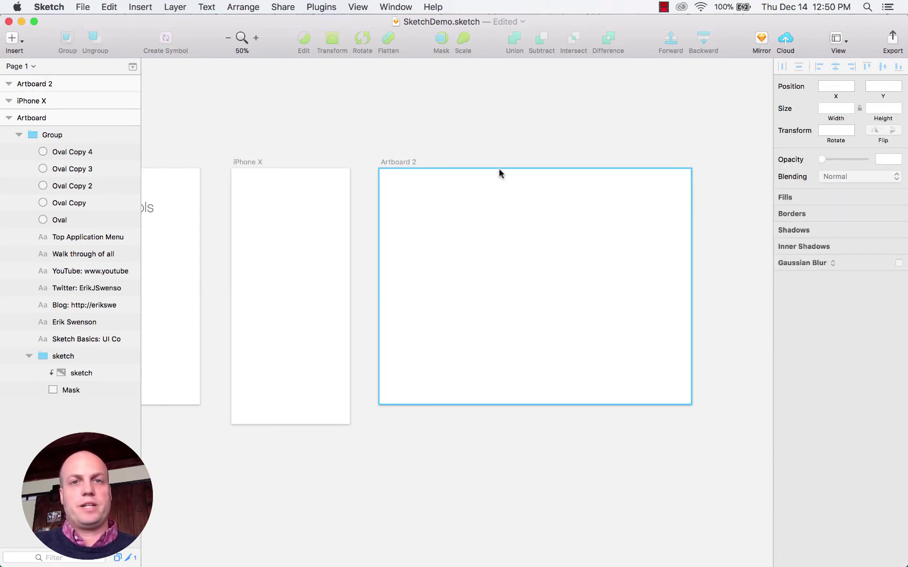
Step: Draw a grey header rectangle across the top of Artboard 2
{"action": "left_click", "coordinate": [19, 41]}
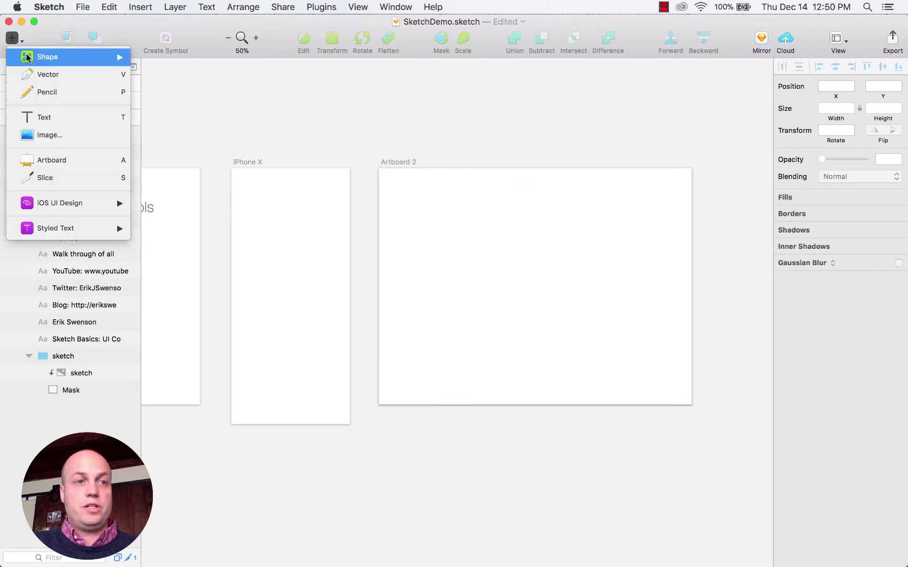
{"action": "mouse_move", "coordinate": [30, 61]}
{"action": "left_click", "coordinate": [152, 92]}
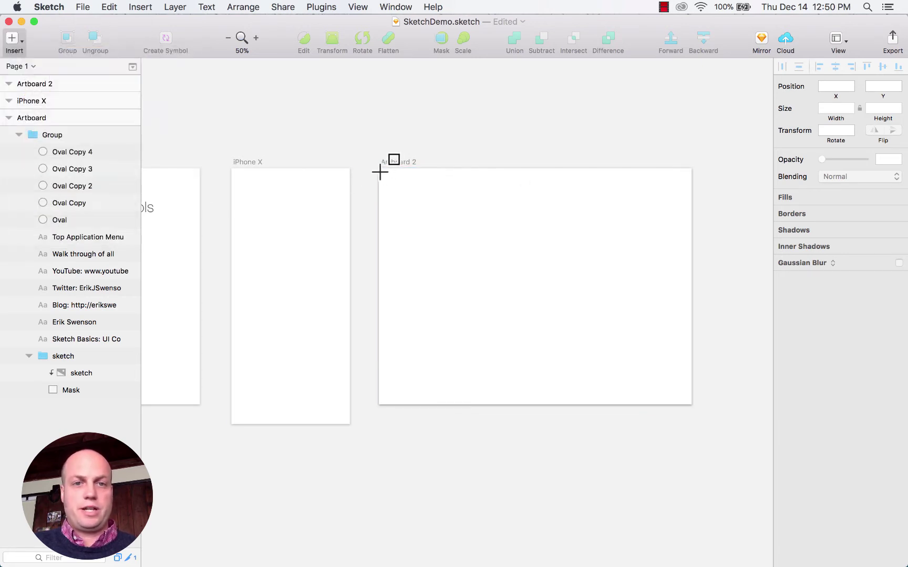
{"action": "left_click_drag", "start_coordinate": [377, 168], "coordinate": [692, 204]}
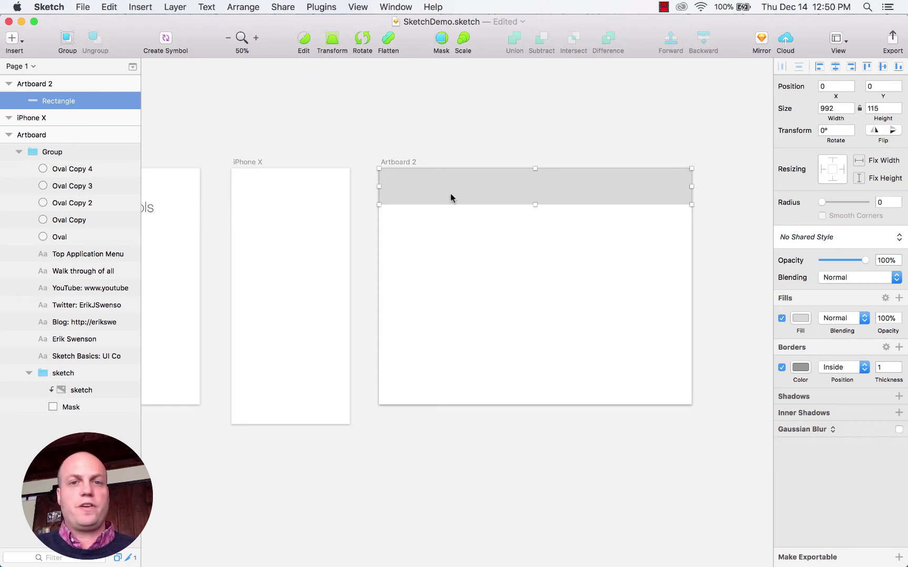
Step: Add the text 'Logo' in the header and move it to the bar's left side
{"action": "left_click", "coordinate": [21, 42]}
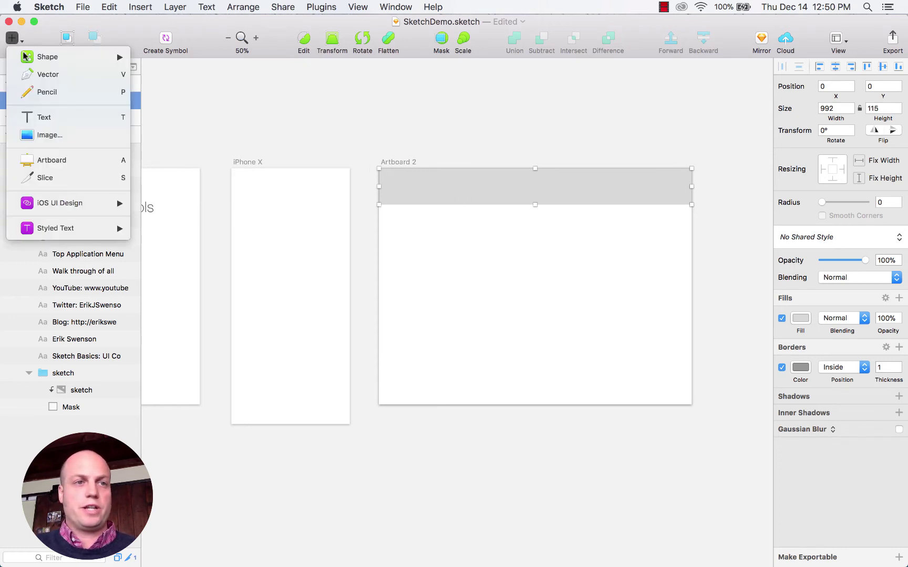
{"action": "left_click", "coordinate": [37, 116]}
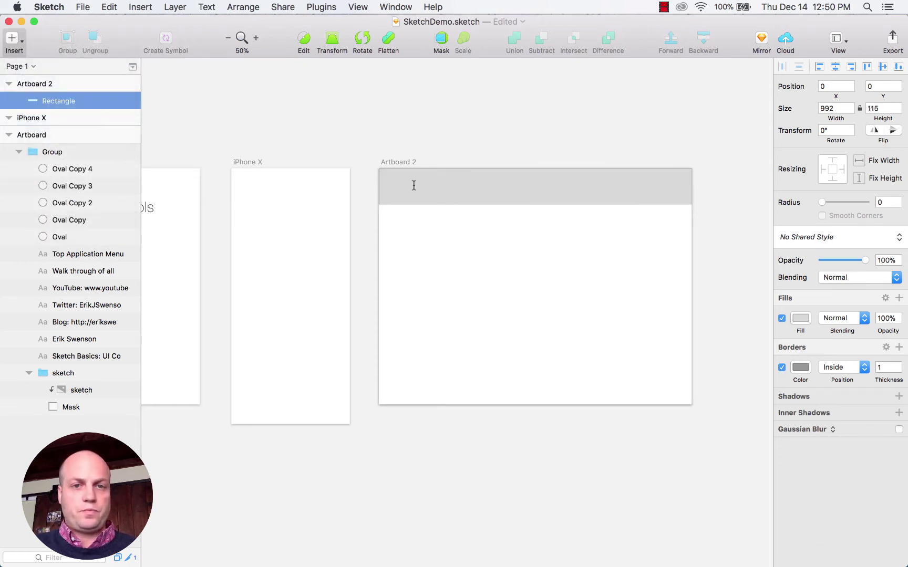
{"action": "left_click", "coordinate": [412, 185]}
{"action": "type", "text": "Logo"}
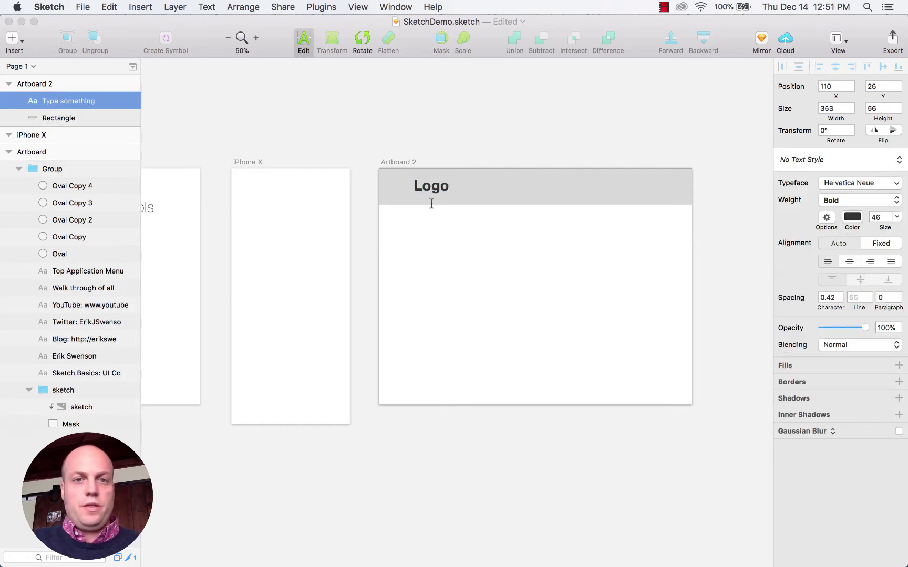
{"action": "left_click", "coordinate": [433, 217]}
{"action": "left_click", "coordinate": [430, 190]}
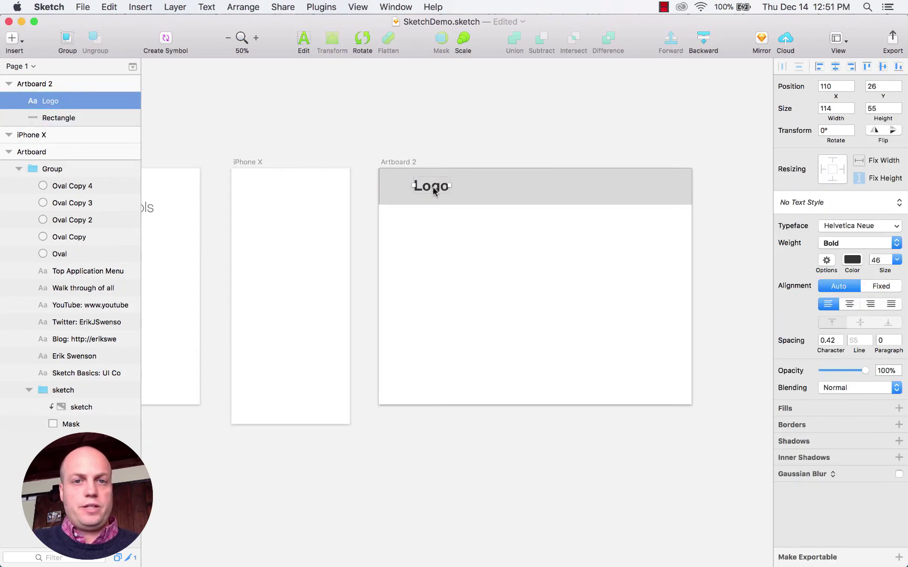
{"action": "left_click_drag", "start_coordinate": [434, 193], "coordinate": [415, 195]}
{"action": "left_click", "coordinate": [479, 195]}
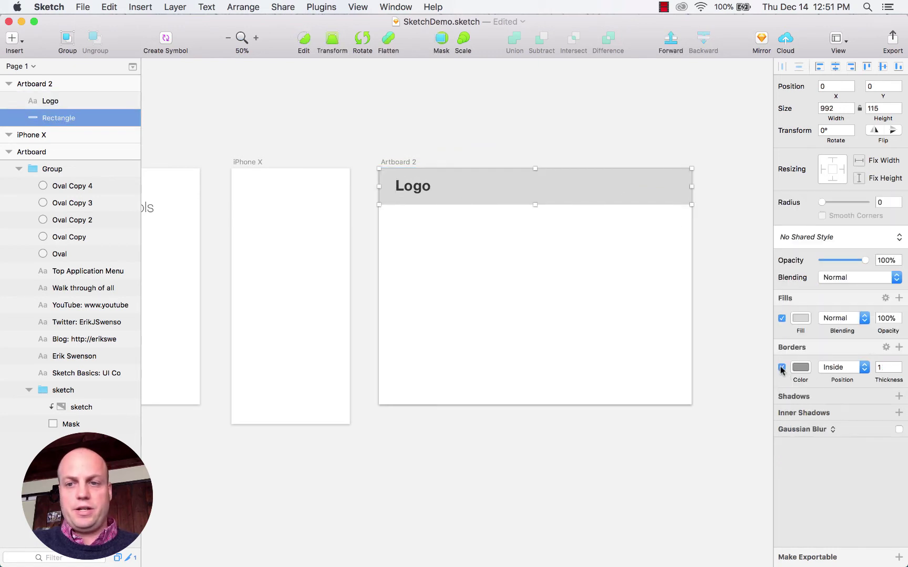
Step: Draw an open six-point zigzag vector path inside Artboard 2
{"action": "left_click", "coordinate": [14, 39]}
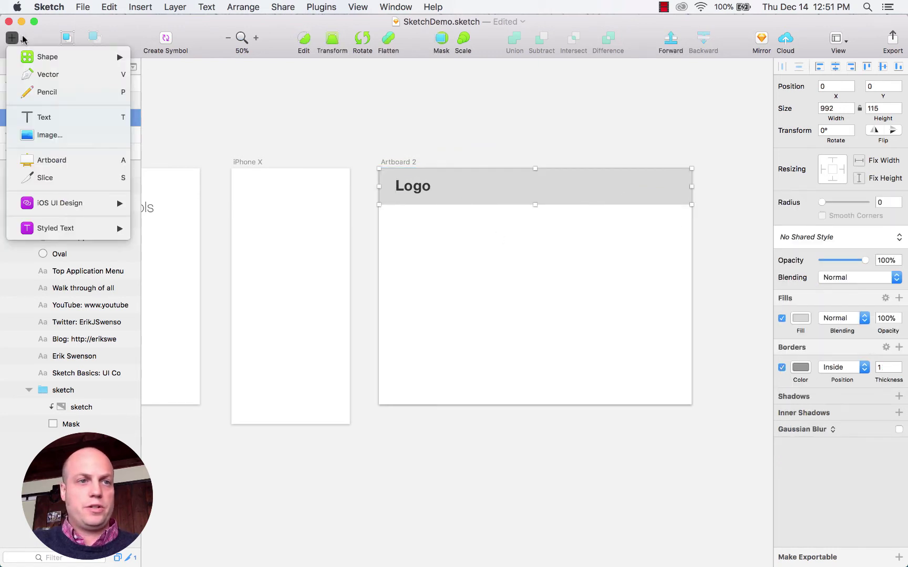
{"action": "left_click", "coordinate": [42, 73]}
{"action": "left_click", "coordinate": [461, 226]}
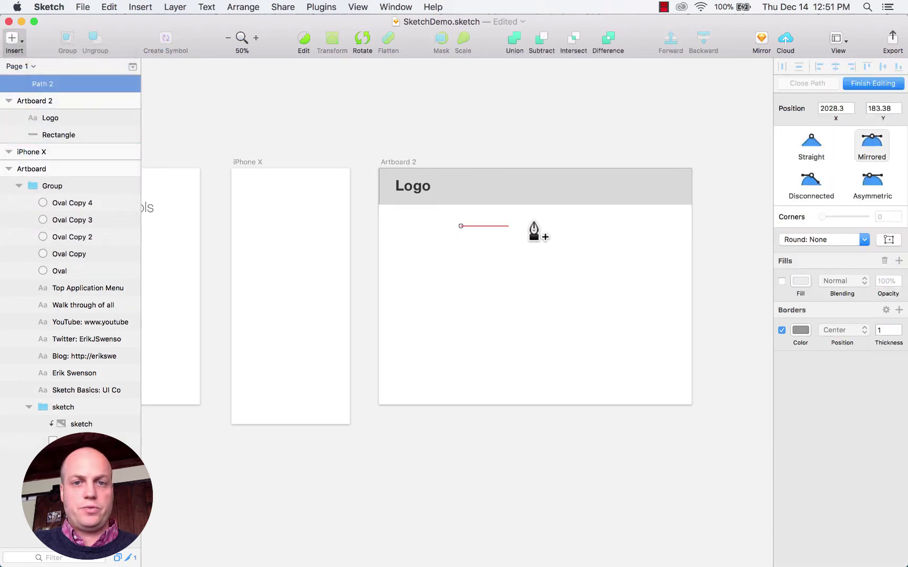
{"action": "left_click", "coordinate": [498, 188]}
{"action": "left_click", "coordinate": [547, 221]}
{"action": "left_click", "coordinate": [584, 200]}
{"action": "left_click", "coordinate": [613, 176]}
{"action": "left_click", "coordinate": [631, 201]}
{"action": "key", "text": "Escape"}
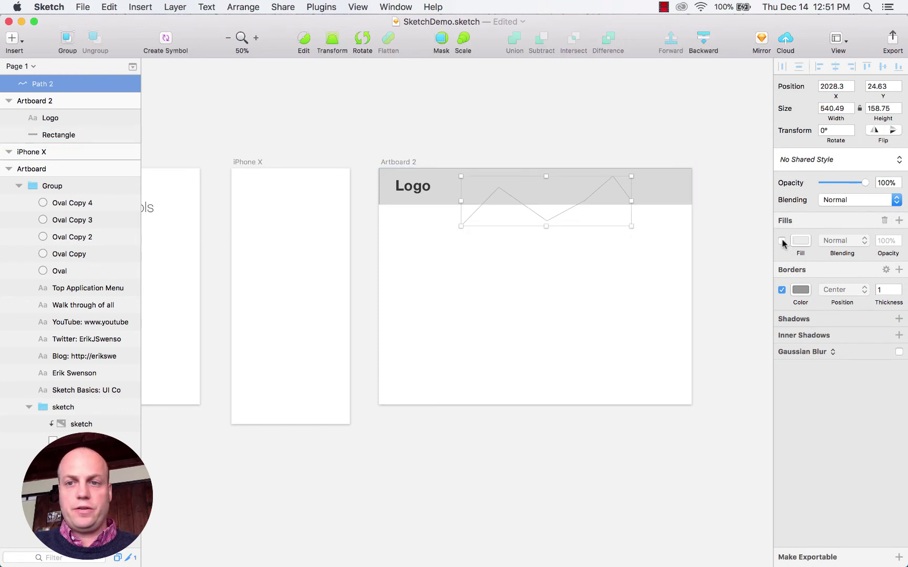
Step: Give the zigzag a 5-px border, resize it to about 400×117, and move it below the header
{"action": "left_click", "coordinate": [898, 287]}
{"action": "left_click", "coordinate": [898, 287]}
{"action": "left_click", "coordinate": [898, 288]}
{"action": "left_click", "coordinate": [898, 287]}
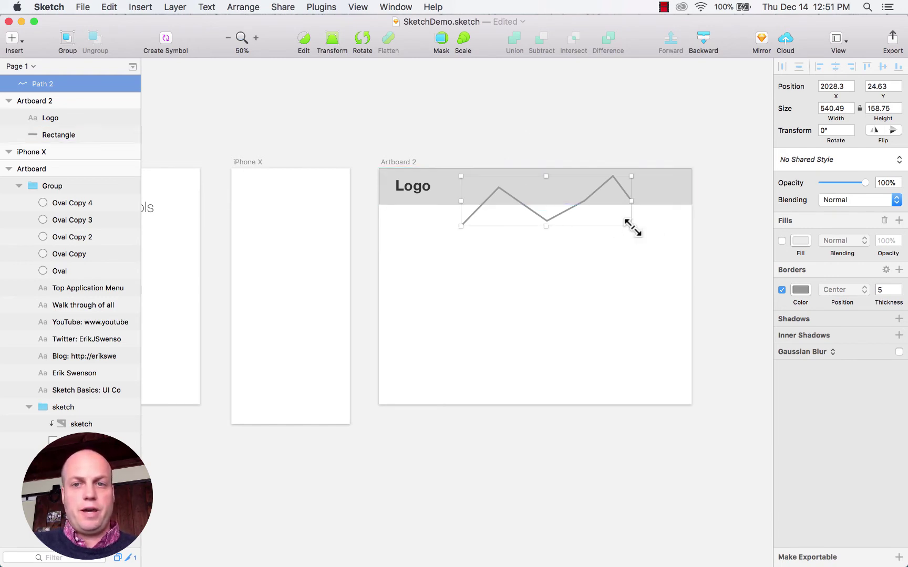
{"action": "left_click_drag", "start_coordinate": [630, 226], "coordinate": [579, 250]}
{"action": "left_click_drag", "start_coordinate": [540, 193], "coordinate": [529, 234]}
{"action": "left_click", "coordinate": [536, 151]}
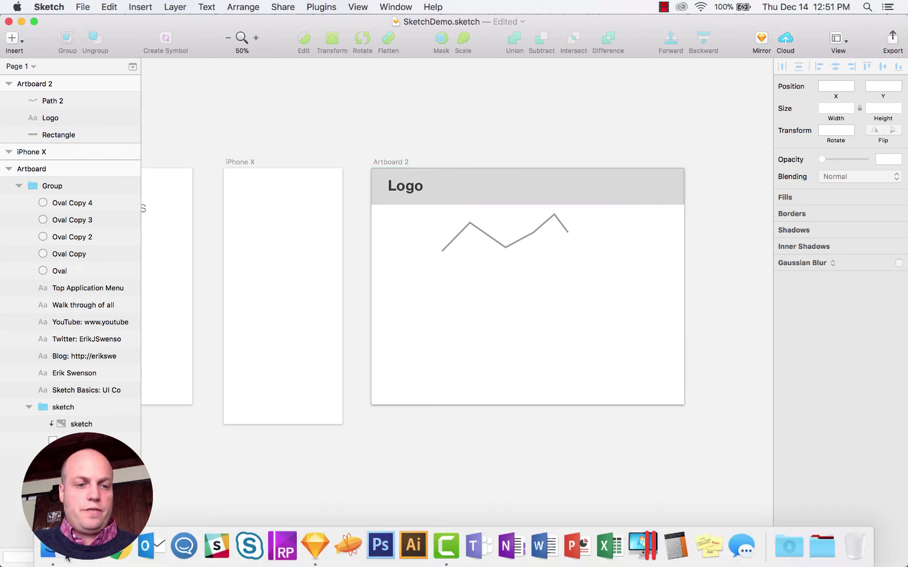
Step: Drag search.eps from Finder's Demo 1 folder onto Artboard 2's header and close the folder window
{"action": "left_click", "coordinate": [62, 552]}
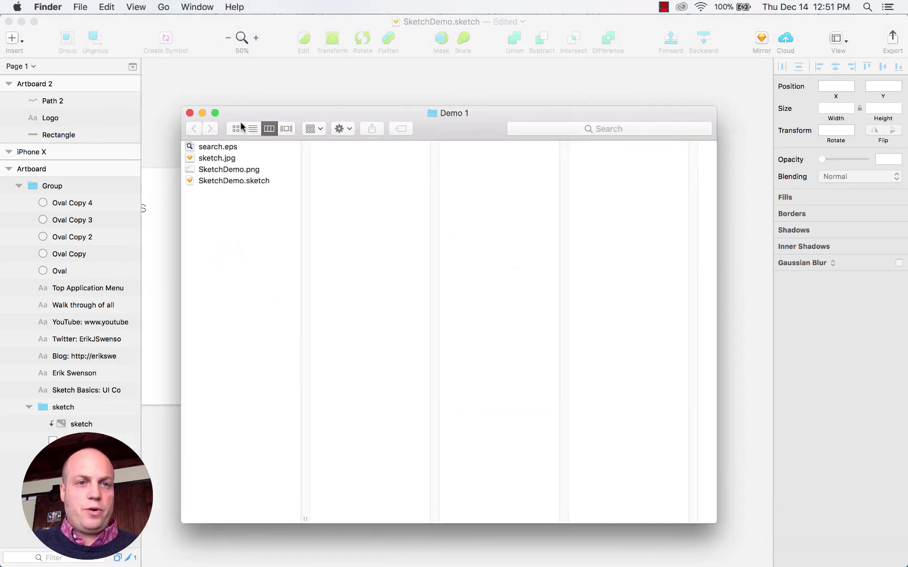
{"action": "left_click_drag", "start_coordinate": [240, 121], "coordinate": [248, 236]}
{"action": "left_click_drag", "start_coordinate": [217, 265], "coordinate": [640, 184]}
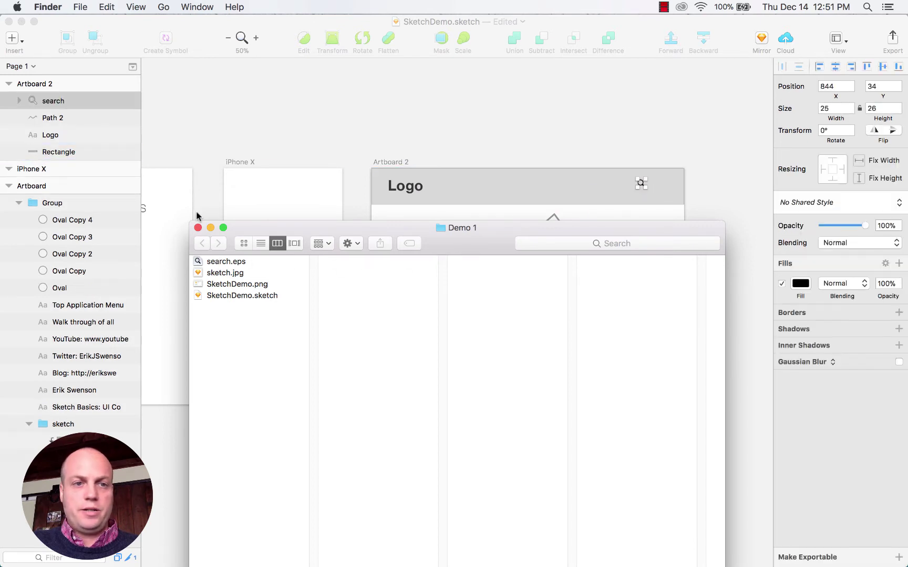
{"action": "left_click", "coordinate": [198, 227]}
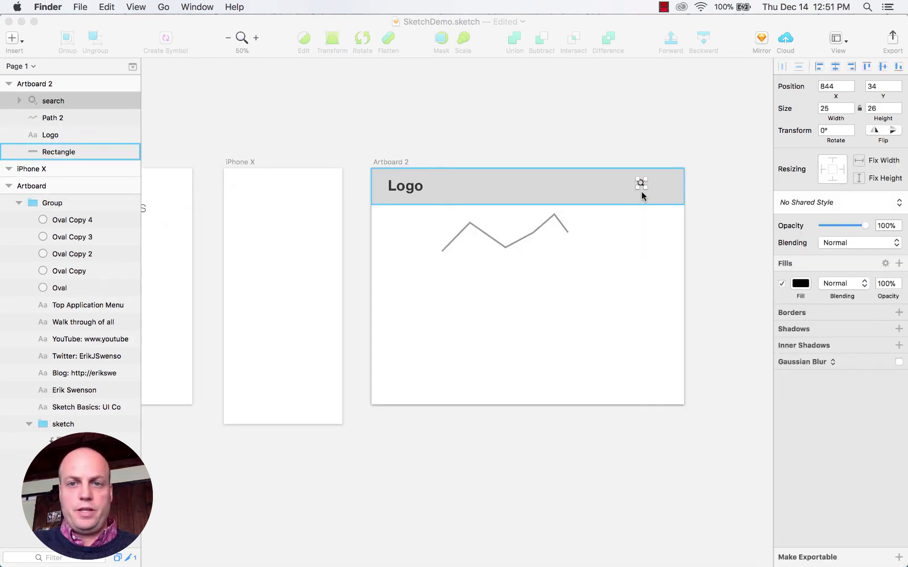
{"action": "left_click", "coordinate": [665, 146]}
Step: Enlarge the search icon to 79×79 and move it to the header's right end
{"action": "key", "text": "super+plus"}
{"action": "key", "text": "super+plus"}
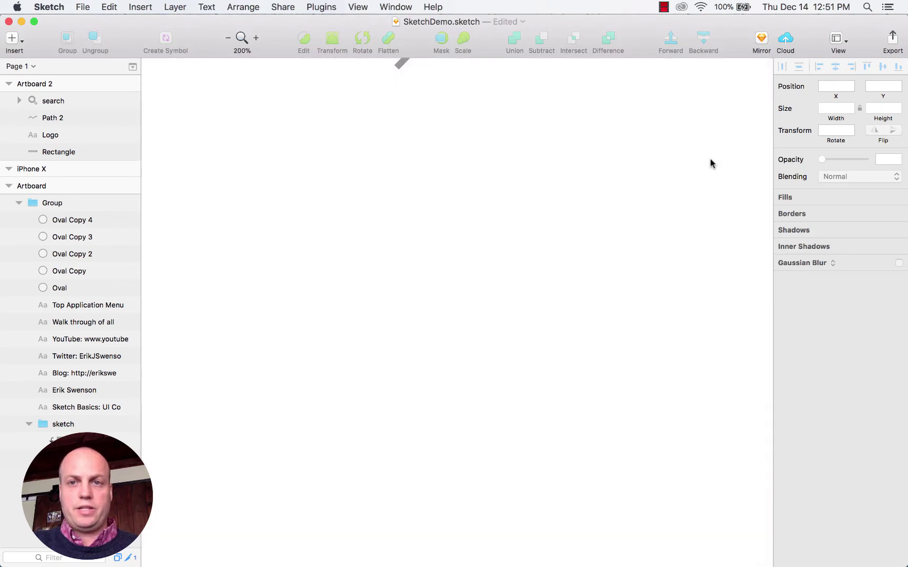
{"action": "scroll", "coordinate": [713, 159], "scroll_direction": "up", "scroll_amount": 10}
{"action": "scroll", "coordinate": [620, 268], "scroll_direction": "right", "scroll_amount": 5}
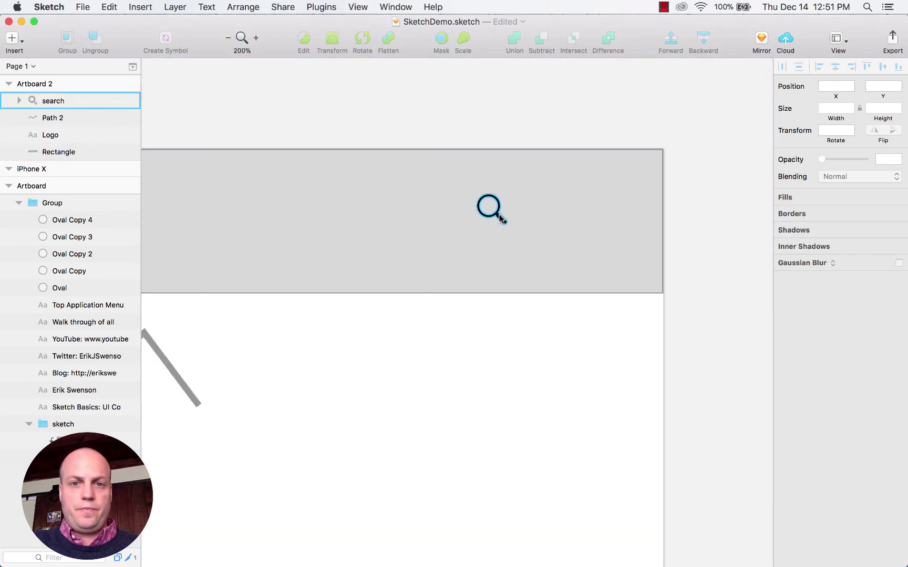
{"action": "left_click", "coordinate": [500, 216]}
{"action": "left_click_drag", "start_coordinate": [506, 225], "coordinate": [576, 299]}
{"action": "key", "text": "super+z"}
{"action": "left_click_drag", "start_coordinate": [581, 239], "coordinate": [597, 253]}
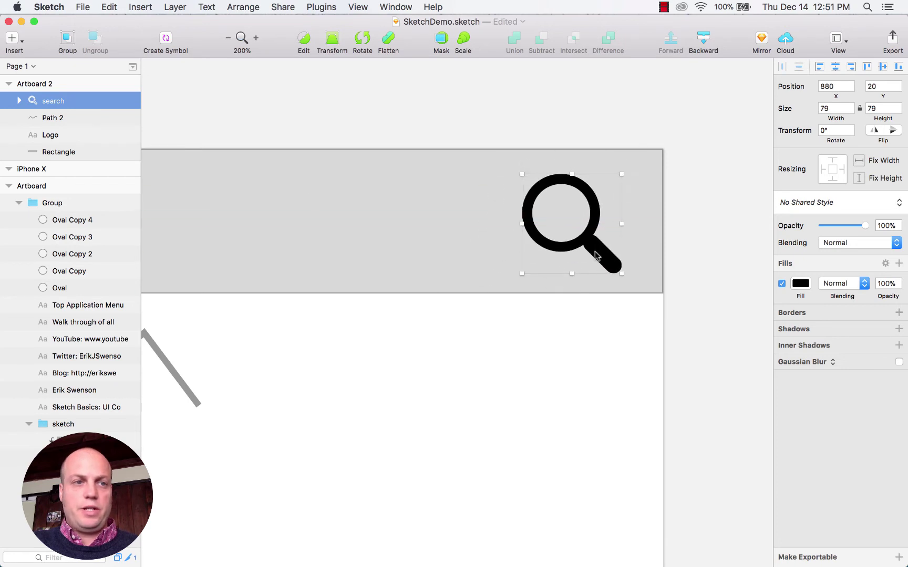
Step: Fill the search icon's magnifier path with the blue global colour, then zoom back out to 50%
{"action": "left_click", "coordinate": [19, 101]}
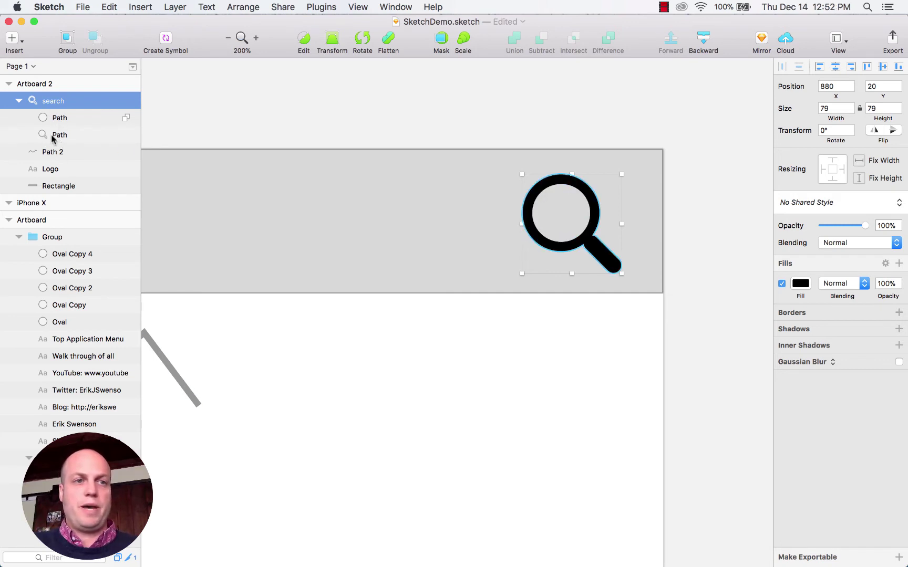
{"action": "left_click", "coordinate": [50, 135]}
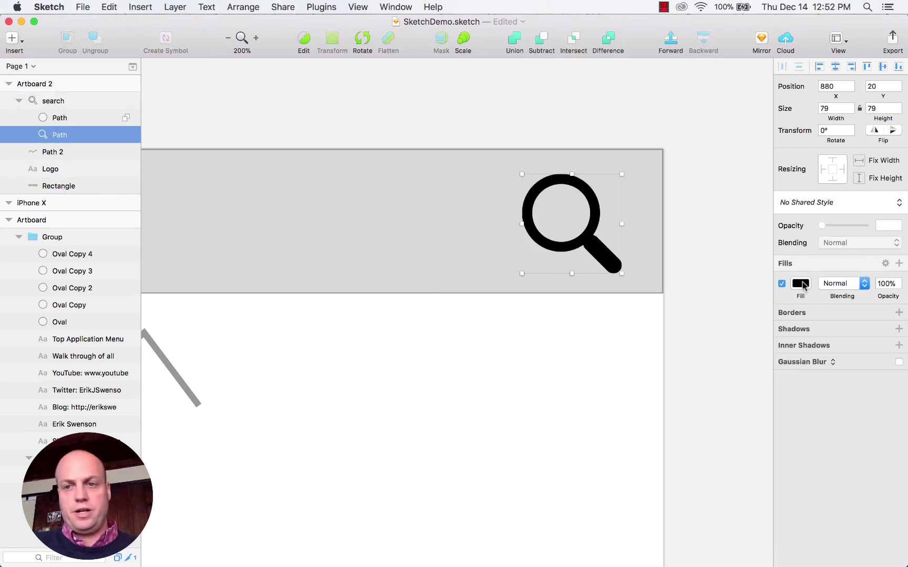
{"action": "left_click", "coordinate": [802, 284]}
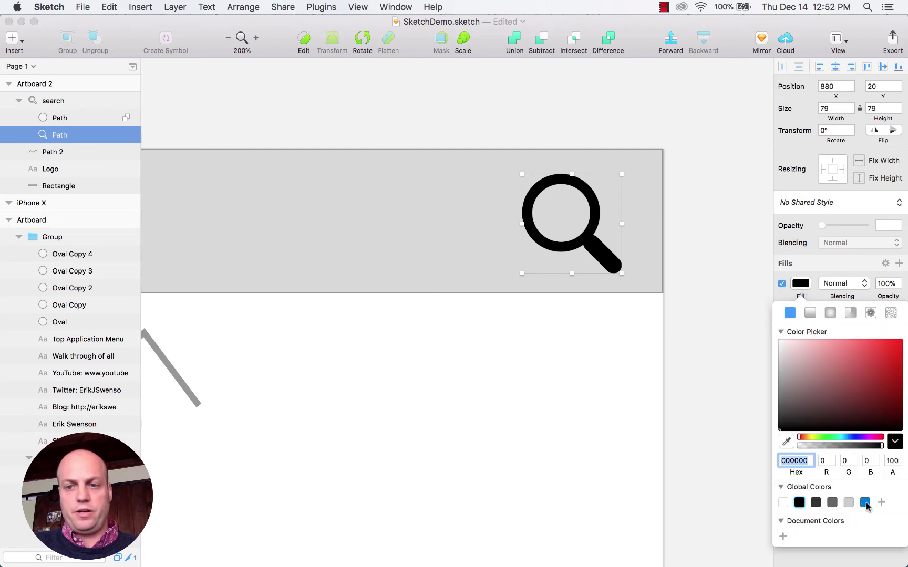
{"action": "left_click", "coordinate": [865, 502]}
{"action": "left_click", "coordinate": [618, 126]}
{"action": "key", "text": "super+0"}
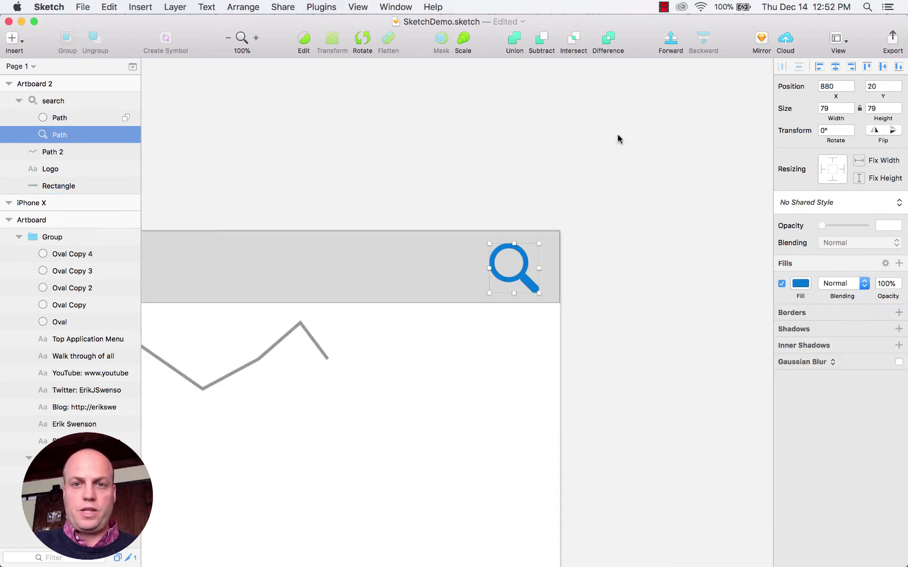
{"action": "key", "text": "super+minus"}
{"action": "left_click", "coordinate": [557, 164]}
{"action": "left_click_drag", "start_coordinate": [342, 227], "coordinate": [427, 141]}
Step: Select the Logo text, search icon and grey header bar, excluding the zigzag
{"action": "left_click", "coordinate": [309, 177]}
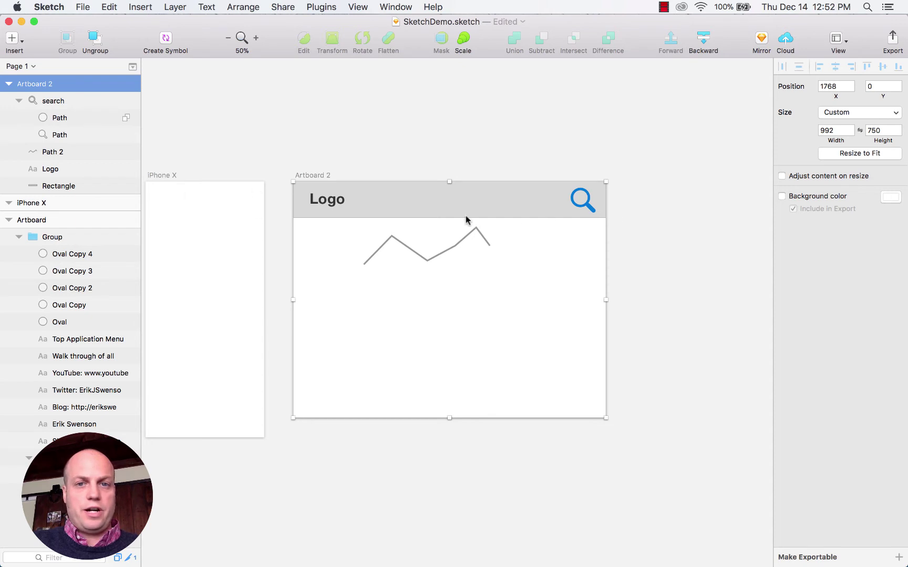
{"action": "left_click", "coordinate": [333, 201]}
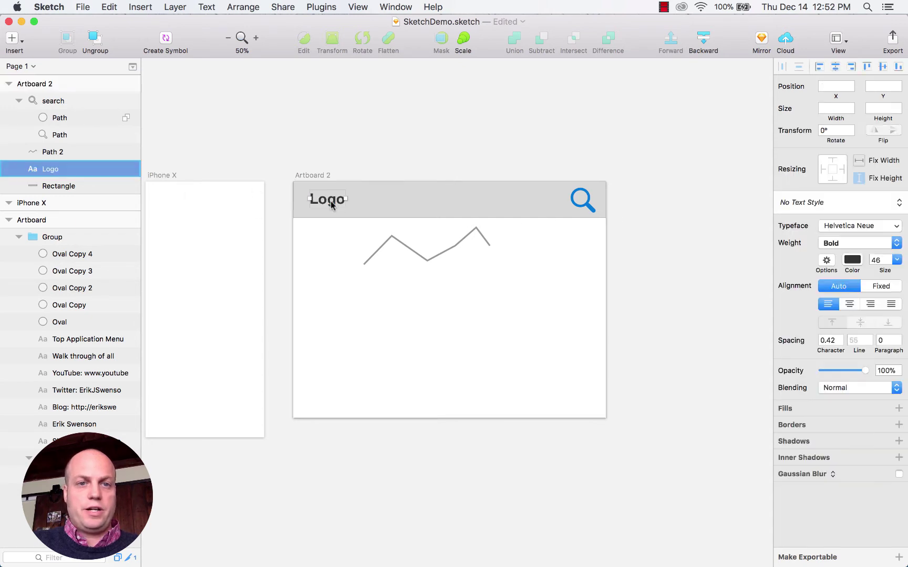
{"action": "left_click", "coordinate": [589, 210], "text": "shift"}
{"action": "left_click", "coordinate": [535, 210], "text": "shift"}
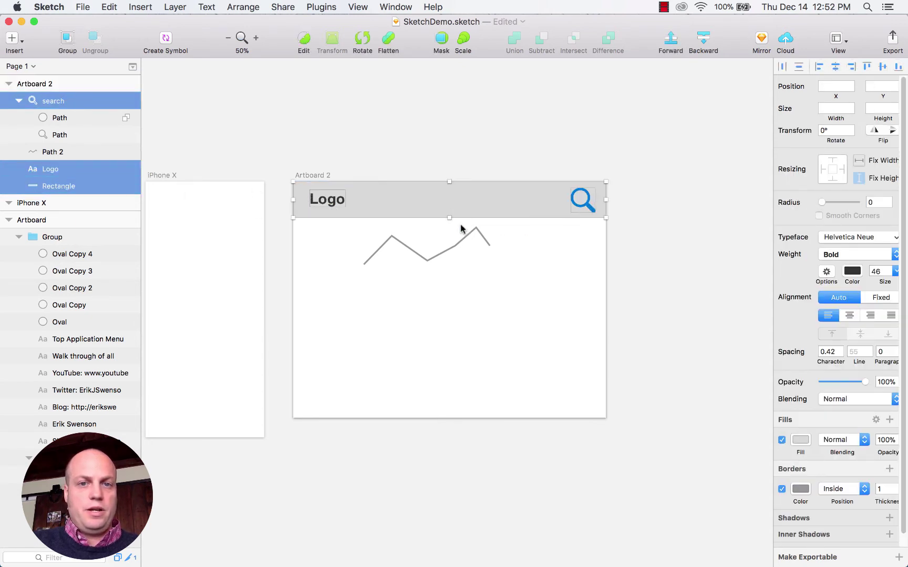
{"action": "left_click", "coordinate": [19, 101]}
{"action": "left_click", "coordinate": [44, 102]}
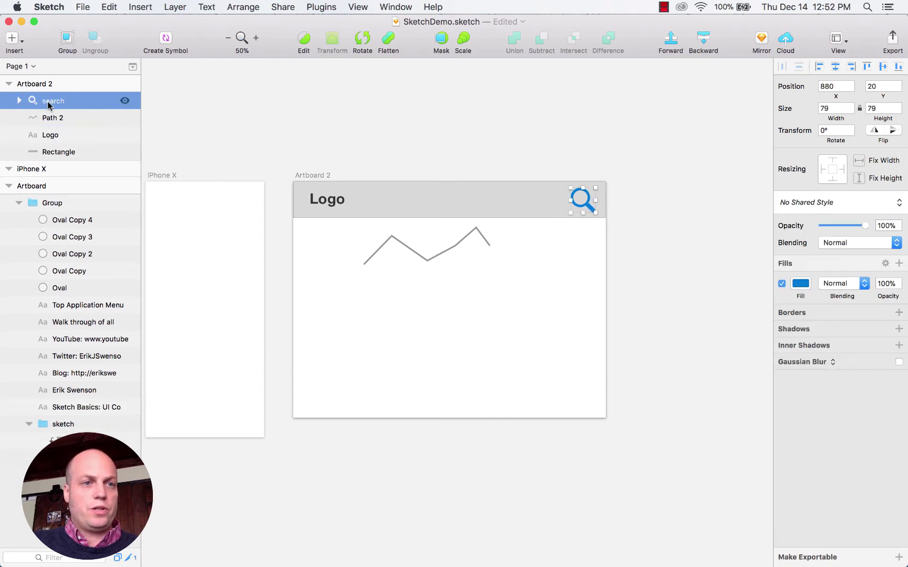
{"action": "left_click", "coordinate": [21, 41]}
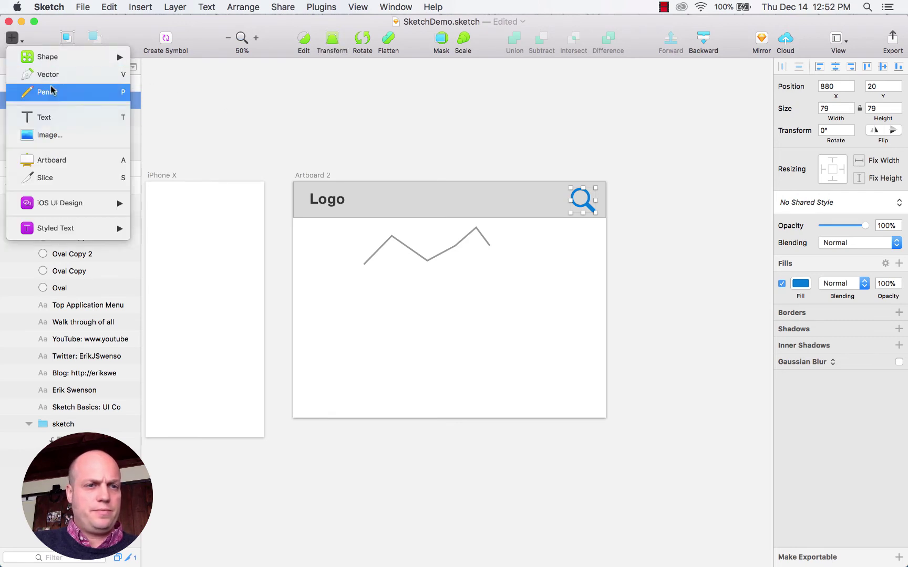
{"action": "left_click", "coordinate": [253, 119]}
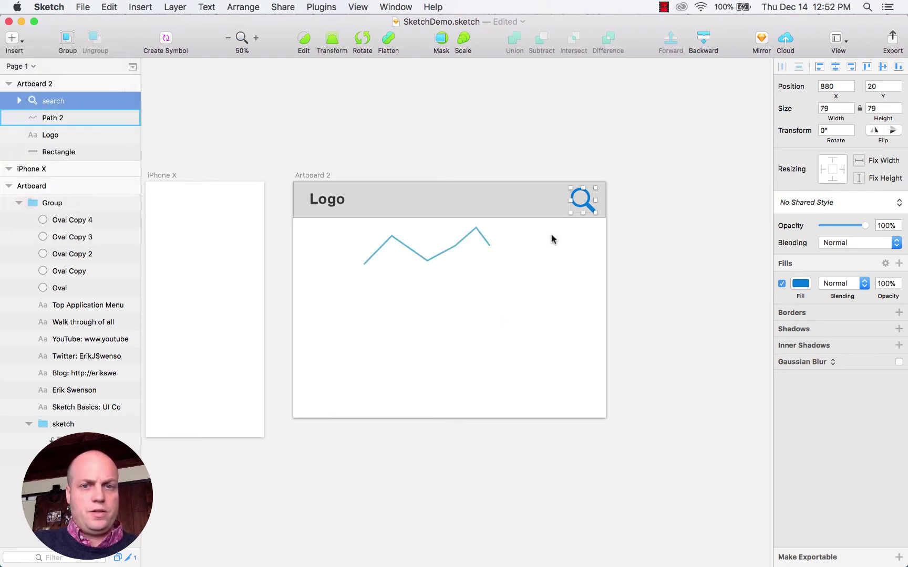
{"action": "left_click_drag", "start_coordinate": [632, 231], "coordinate": [295, 183]}
{"action": "left_click", "coordinate": [427, 259], "text": "shift"}
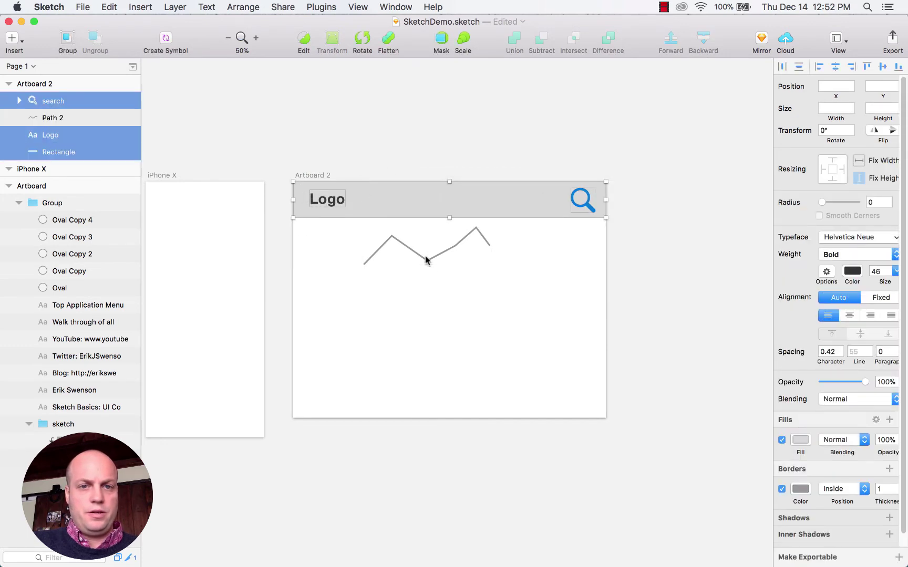
Step: Create a symbol named 'header' from the selected layers, sent to the Symbols page
{"action": "right_click", "coordinate": [394, 195]}
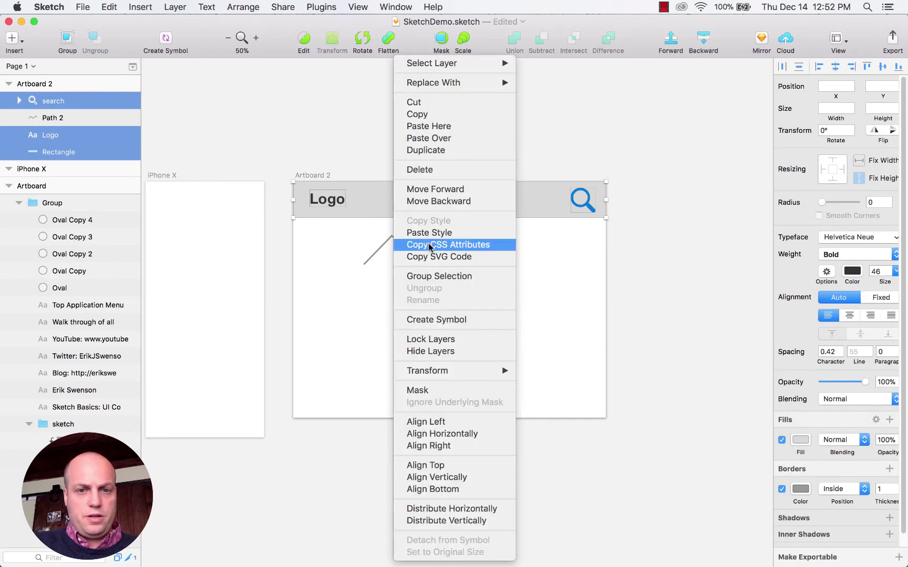
{"action": "left_click", "coordinate": [459, 321]}
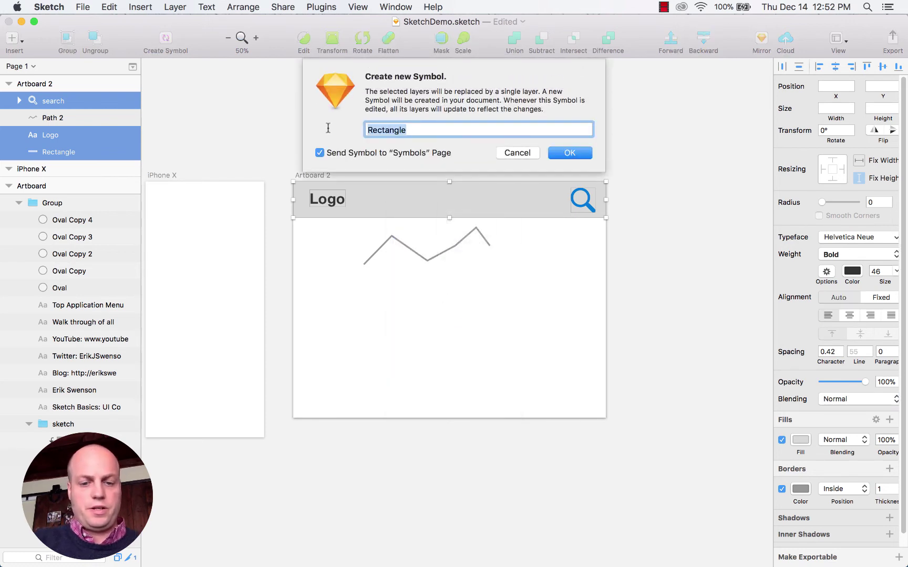
{"action": "type", "text": "header"}
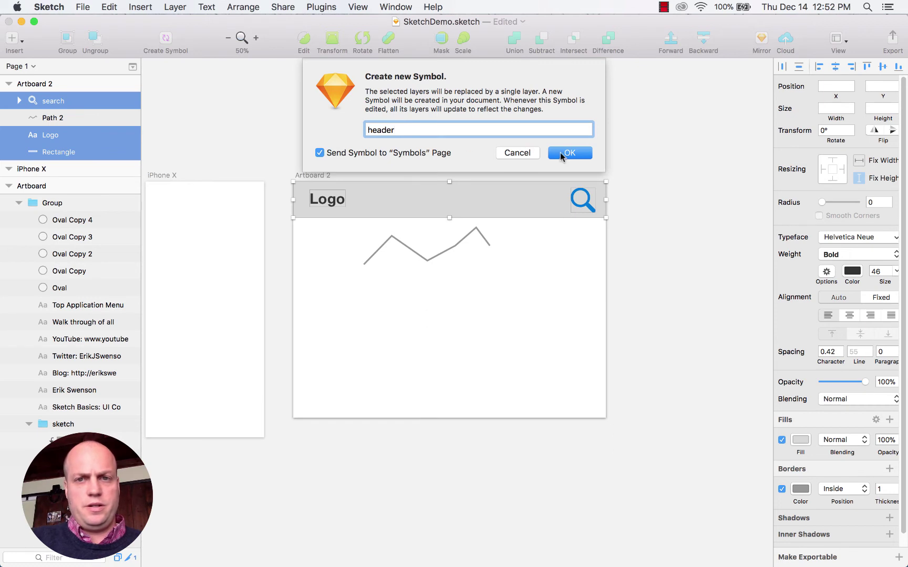
{"action": "left_click", "coordinate": [570, 153]}
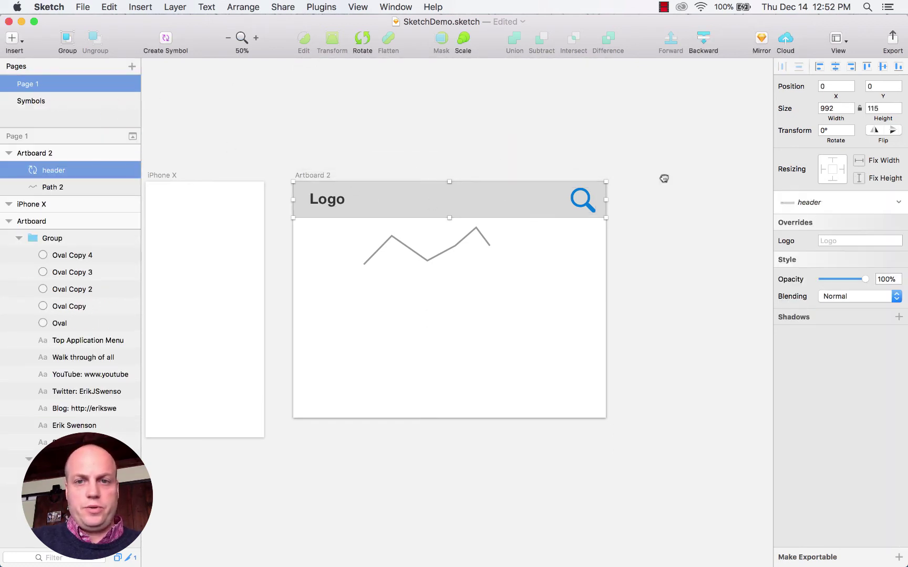
Step: Duplicate Artboard 2 to its right as Artboard 2 Copy
{"action": "left_click_drag", "start_coordinate": [663, 178], "coordinate": [450, 177]}
{"action": "left_click_drag", "start_coordinate": [341, 156], "coordinate": [375, 132]}
{"action": "left_click", "coordinate": [175, 160]}
{"action": "left_click_drag", "start_coordinate": [212, 167], "coordinate": [618, 168]}
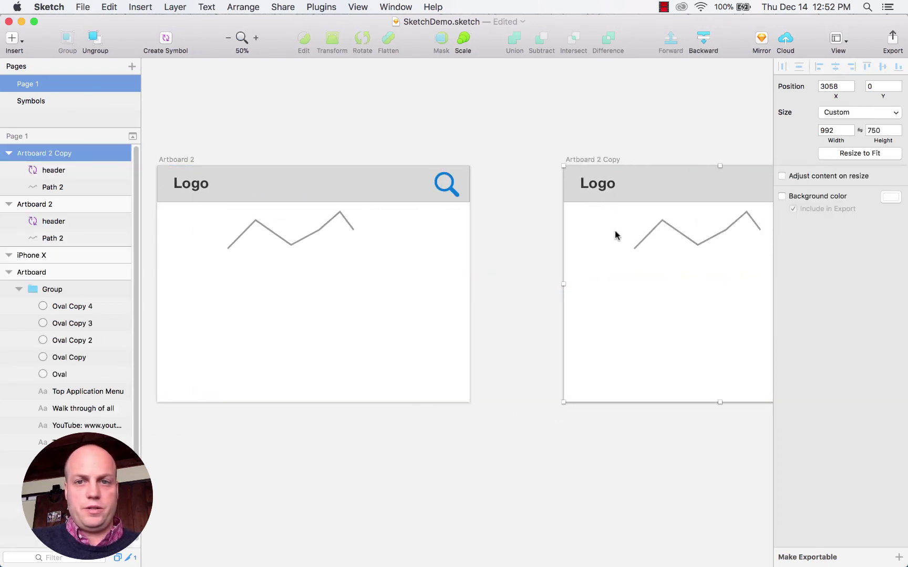
Step: Delete the header from Artboard 2 Copy and open the Symbols page
{"action": "left_click", "coordinate": [679, 231]}
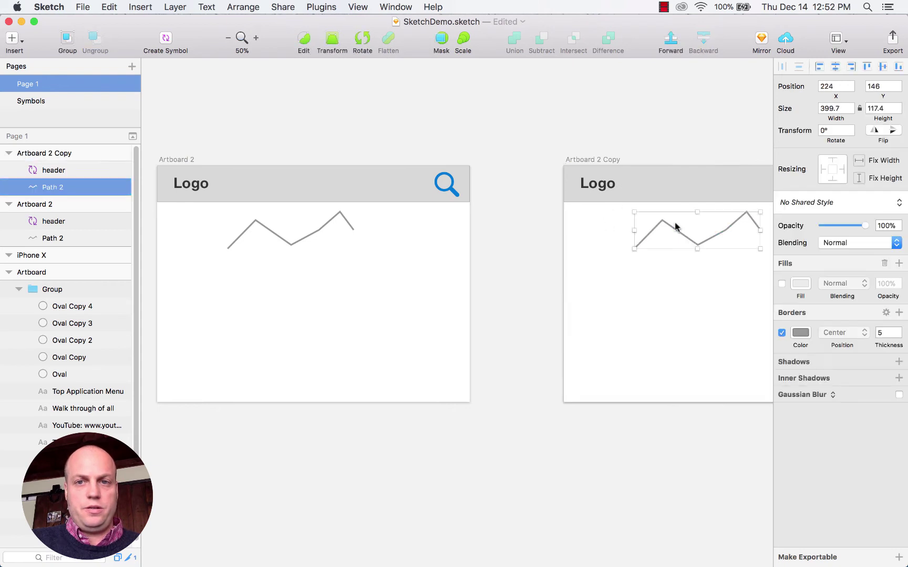
{"action": "left_click", "coordinate": [661, 199]}
{"action": "key", "text": "Delete"}
{"action": "left_click_drag", "start_coordinate": [691, 136], "coordinate": [541, 136]}
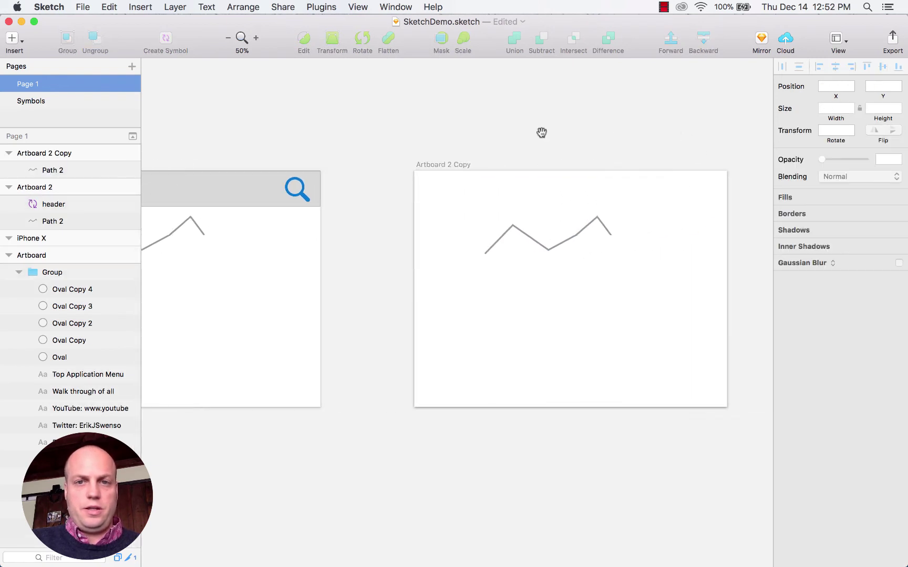
{"action": "left_click", "coordinate": [25, 102]}
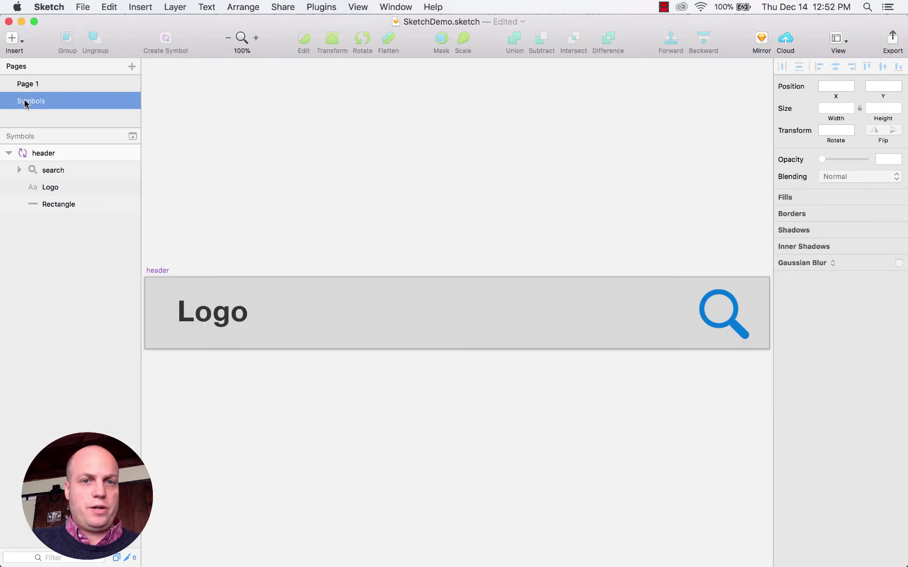
Step: Duplicate the Logo text in the header master, change the copy to 'Menu', and return to Page 1
{"action": "left_click", "coordinate": [219, 318]}
{"action": "left_click_drag", "start_coordinate": [225, 318], "coordinate": [383, 323]}
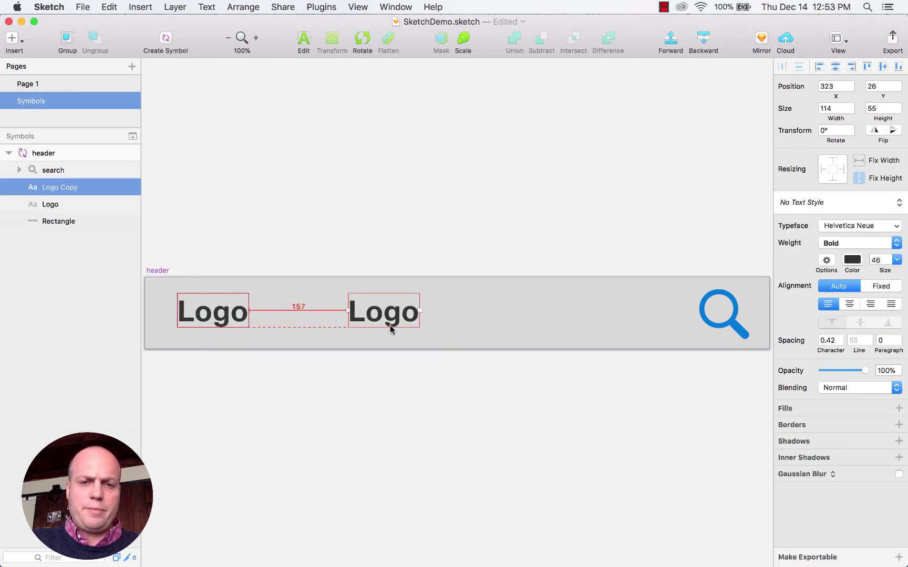
{"action": "double_click", "coordinate": [415, 325]}
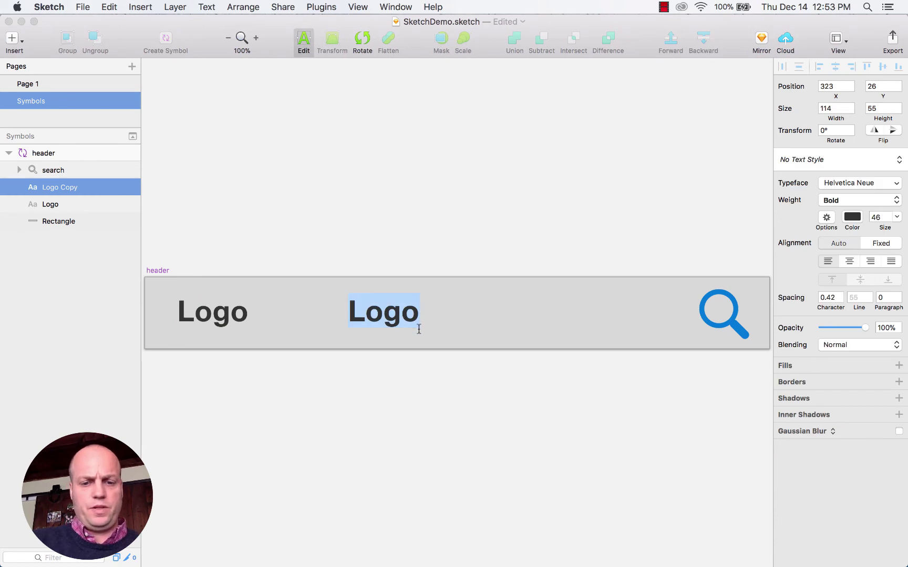
{"action": "type", "text": "Menu"}
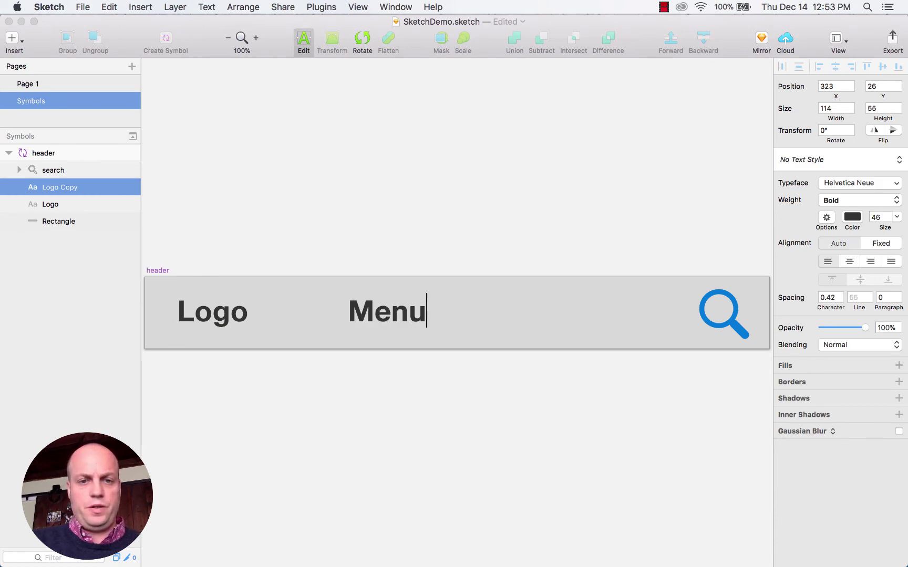
{"action": "key", "text": "Escape"}
{"action": "left_click", "coordinate": [41, 86]}
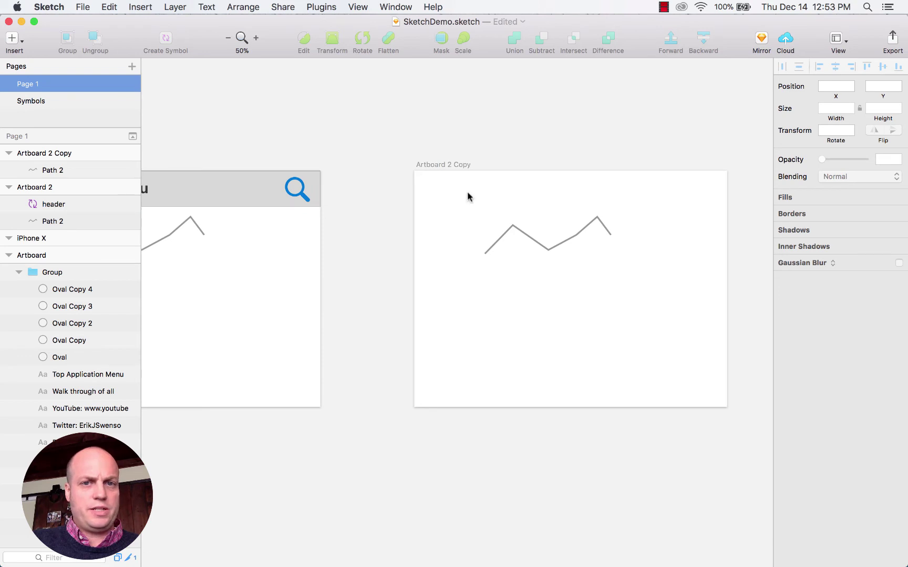
Step: Insert the header symbol at the top of Artboard 2 Copy, then open its master on the Symbols page
{"action": "left_click", "coordinate": [21, 40]}
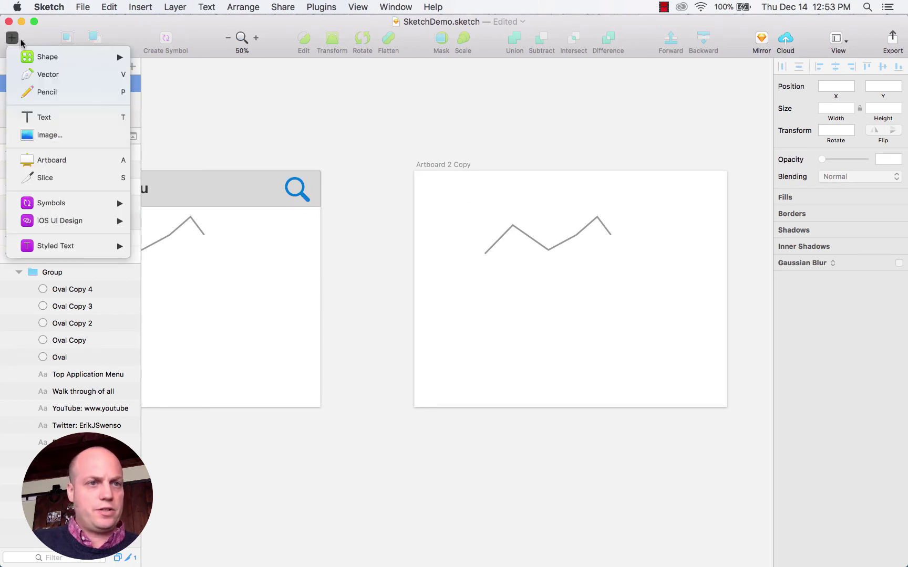
{"action": "mouse_move", "coordinate": [63, 204]}
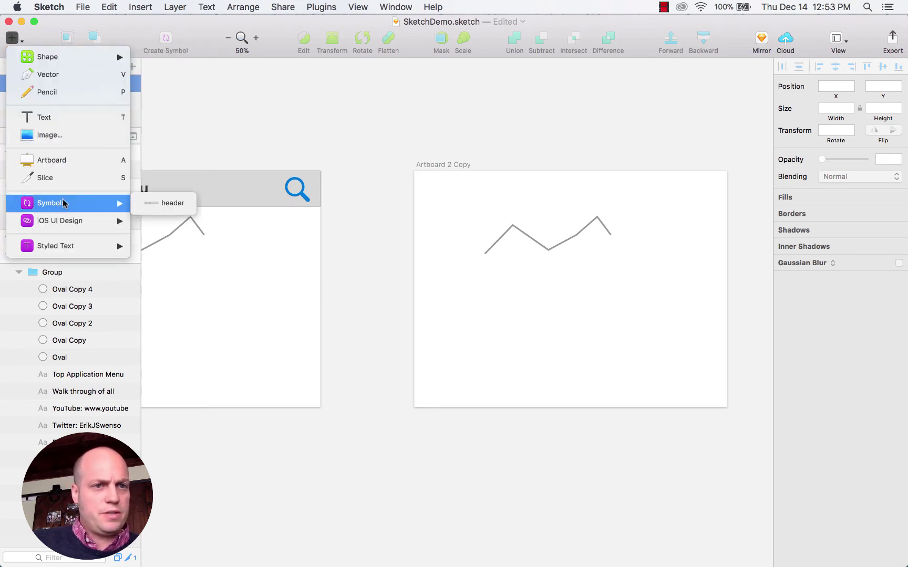
{"action": "left_click", "coordinate": [179, 204]}
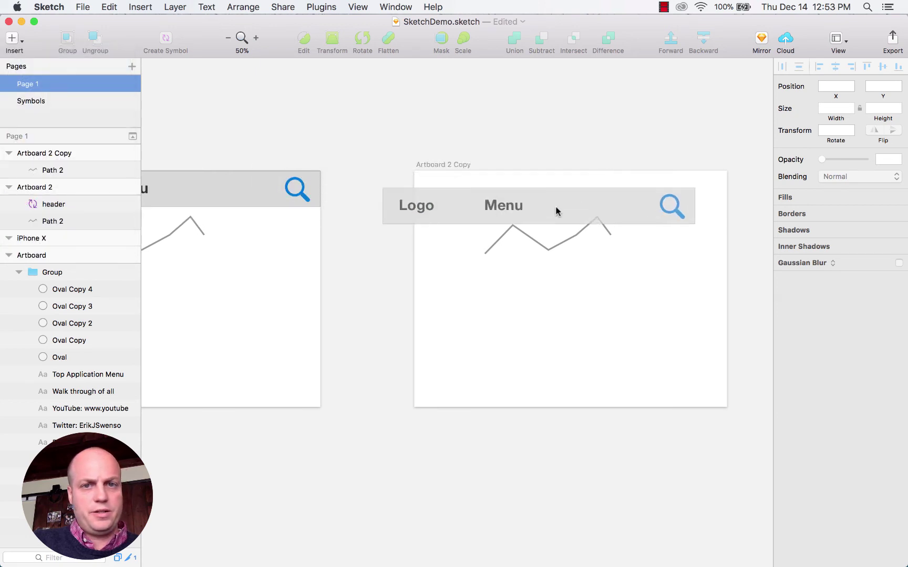
{"action": "left_click", "coordinate": [569, 195]}
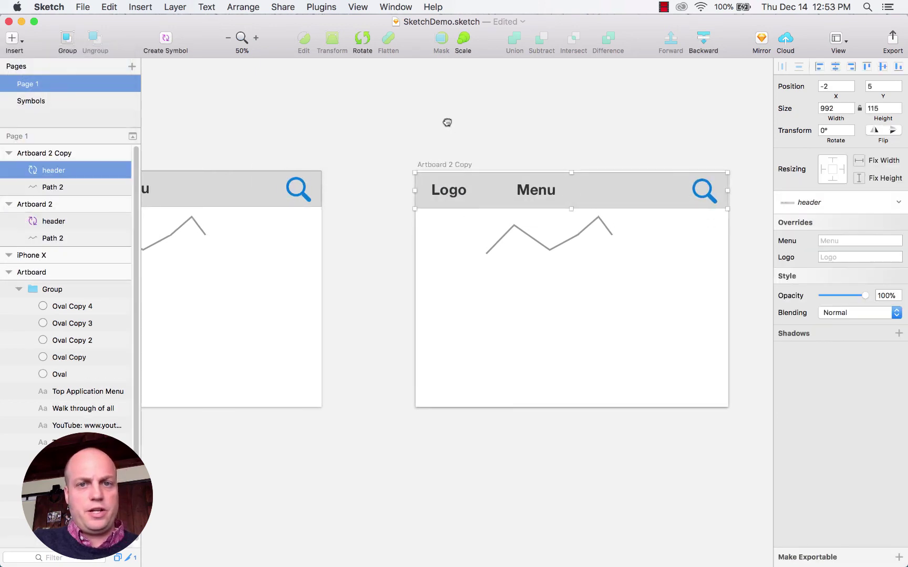
{"action": "scroll", "coordinate": [367, 123], "scroll_direction": "left", "scroll_amount": 3}
{"action": "left_click", "coordinate": [30, 101]}
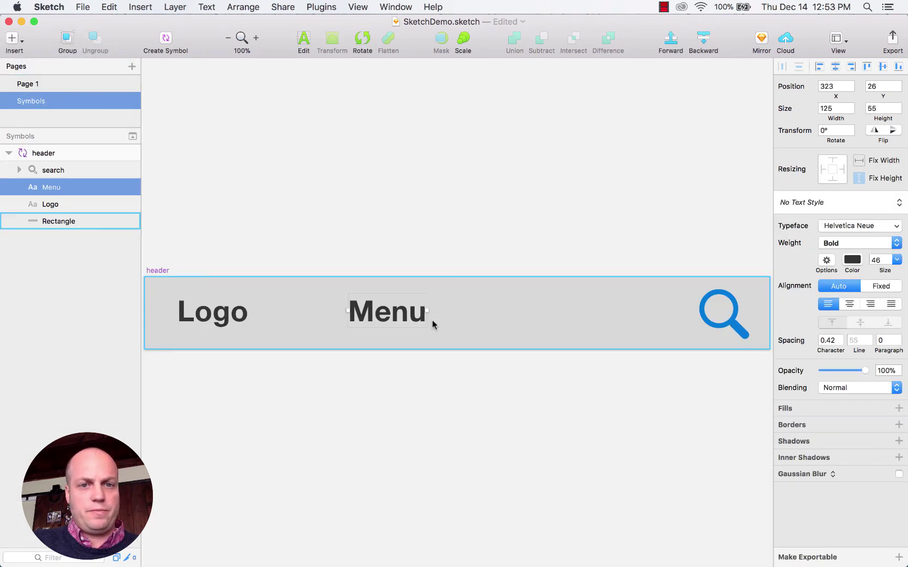
Step: On the Symbols page, change the header's search icon fill to green
{"action": "left_click", "coordinate": [723, 322]}
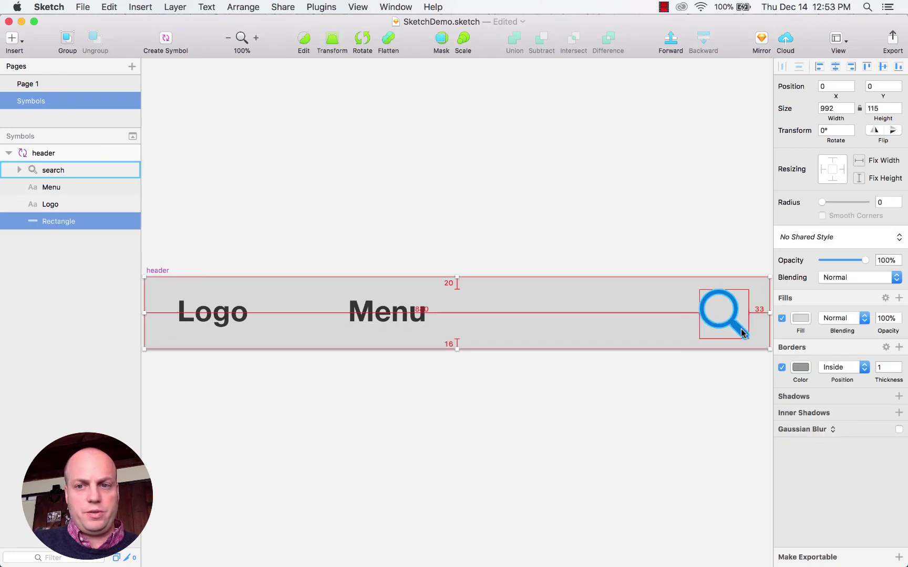
{"action": "left_click", "coordinate": [743, 332]}
{"action": "left_click", "coordinate": [802, 287]}
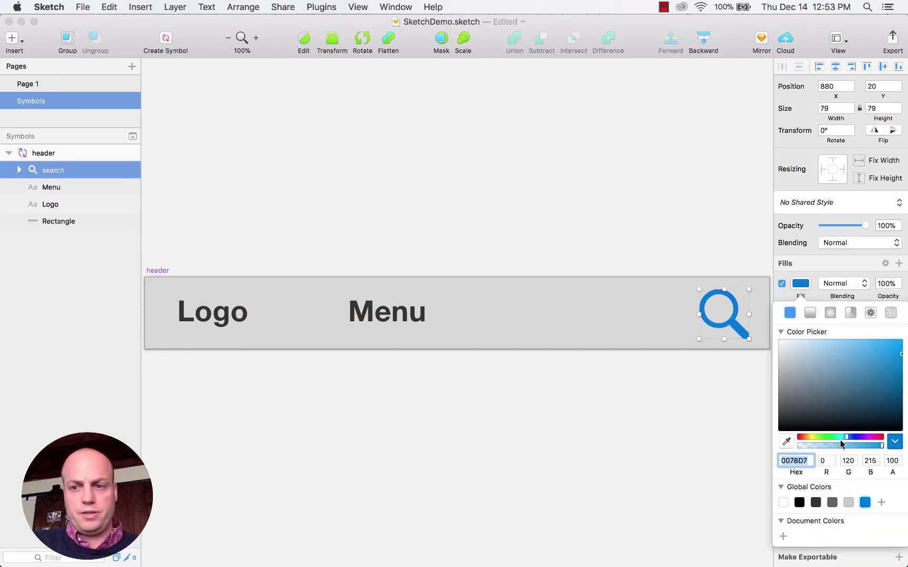
{"action": "left_click_drag", "start_coordinate": [848, 440], "coordinate": [827, 441]}
{"action": "key", "text": "Escape"}
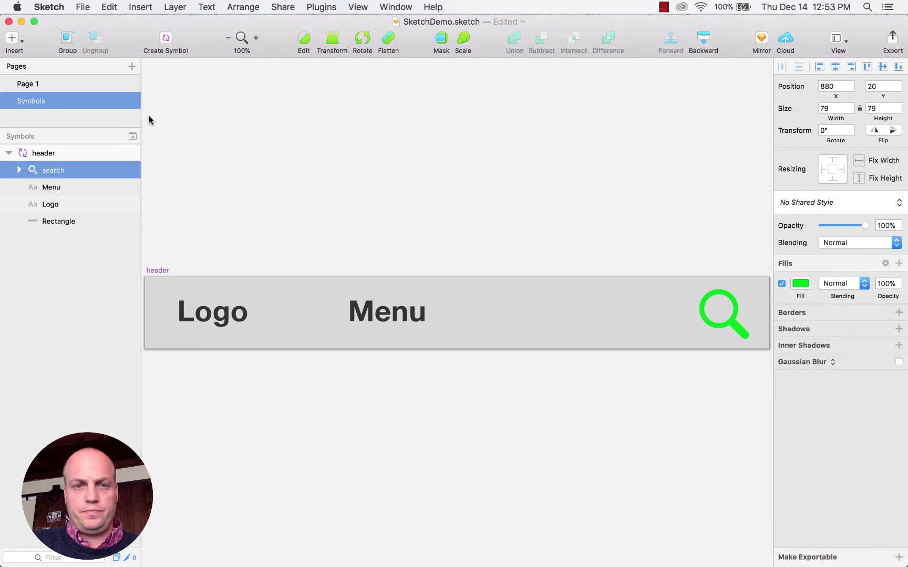
Step: Return to Page 1 and check both artboards' headers show the green icon
{"action": "left_click", "coordinate": [35, 86]}
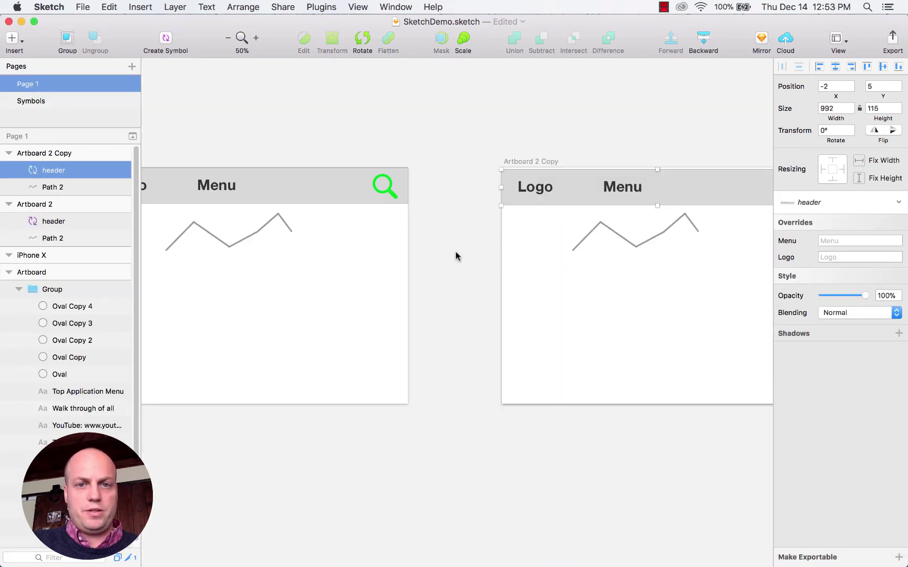
{"action": "left_click", "coordinate": [618, 126]}
{"action": "scroll", "coordinate": [432, 127], "scroll_direction": "right", "scroll_amount": 5}
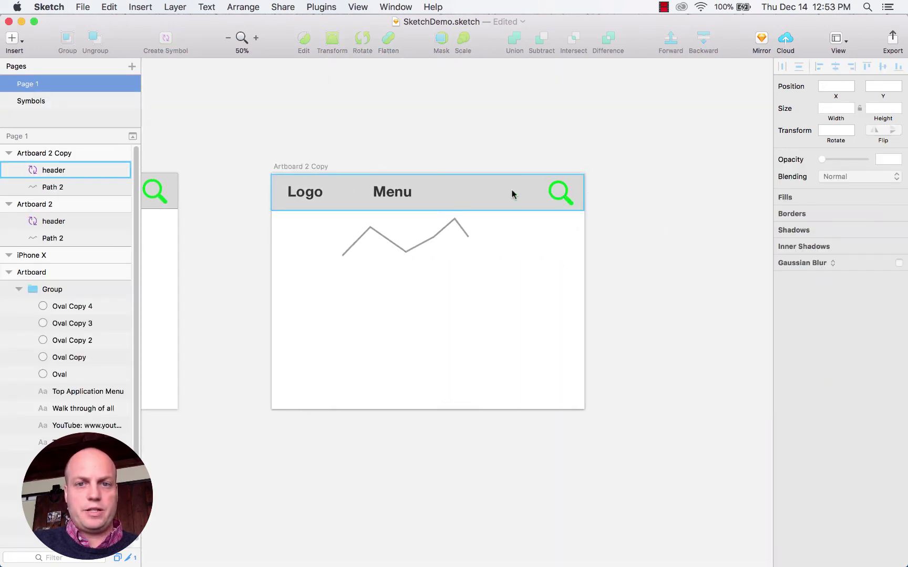
{"action": "scroll", "coordinate": [513, 187], "scroll_direction": "left", "scroll_amount": 10}
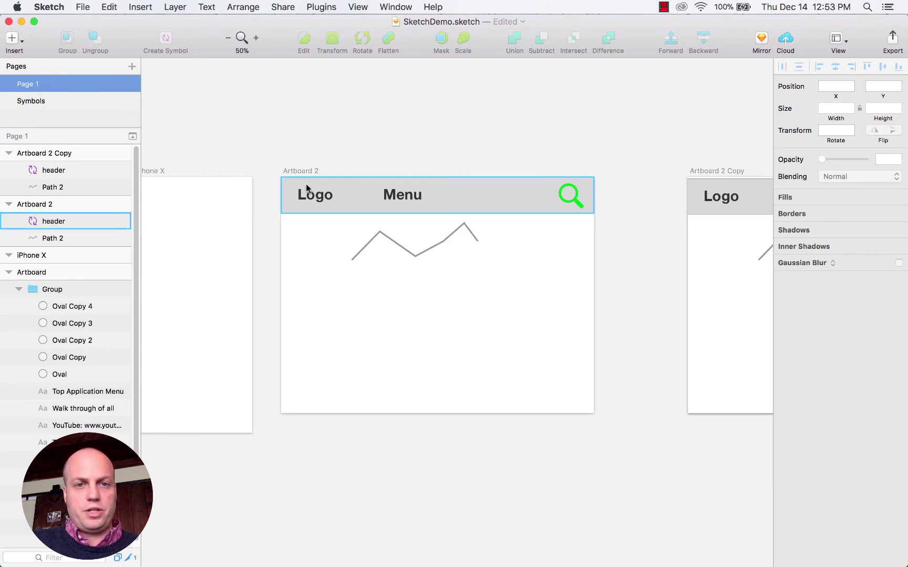
Step: Draw a grey circle on Artboard 2 and zoom in on it
{"action": "left_click", "coordinate": [21, 46]}
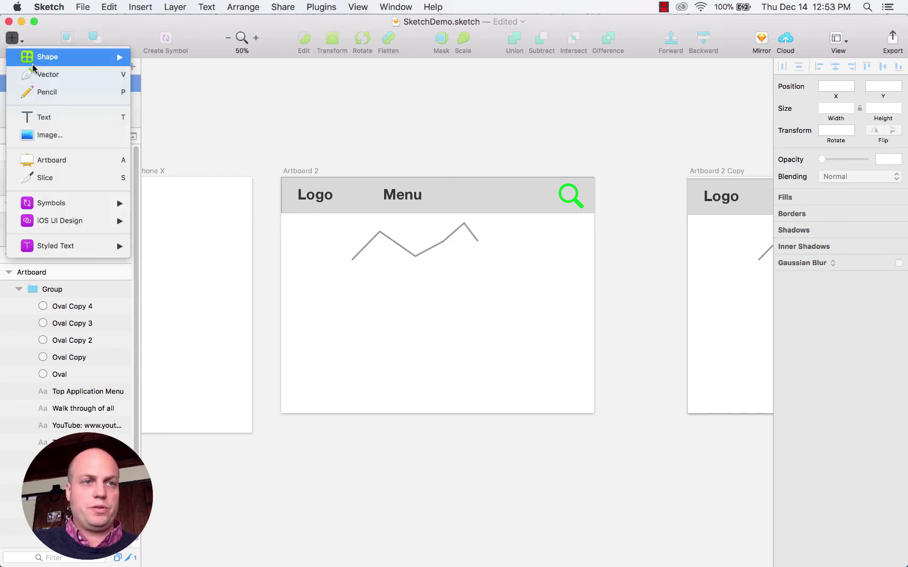
{"action": "mouse_move", "coordinate": [42, 59]}
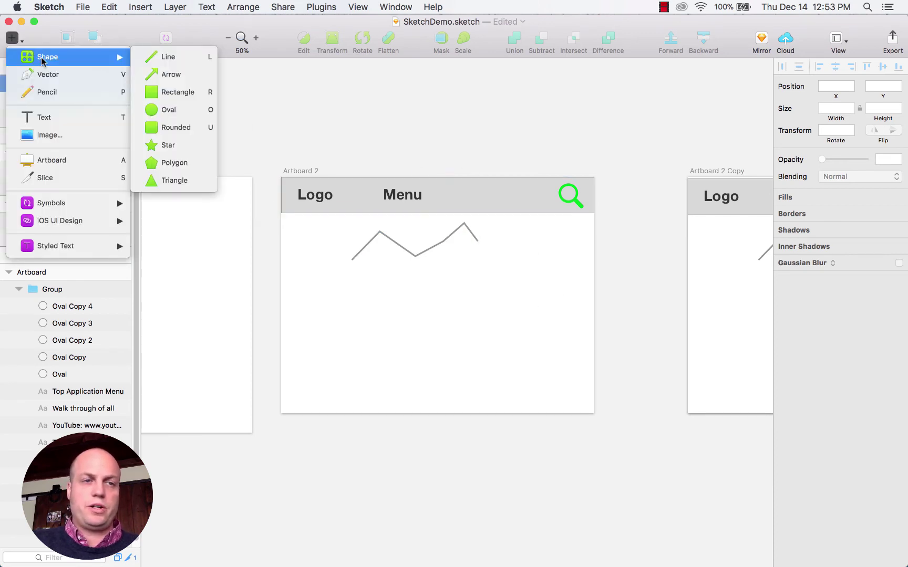
{"action": "left_click", "coordinate": [168, 109]}
{"action": "left_click_drag", "start_coordinate": [401, 290], "coordinate": [449, 340]}
{"action": "key", "text": "super+2"}
{"action": "key", "text": "super+plus"}
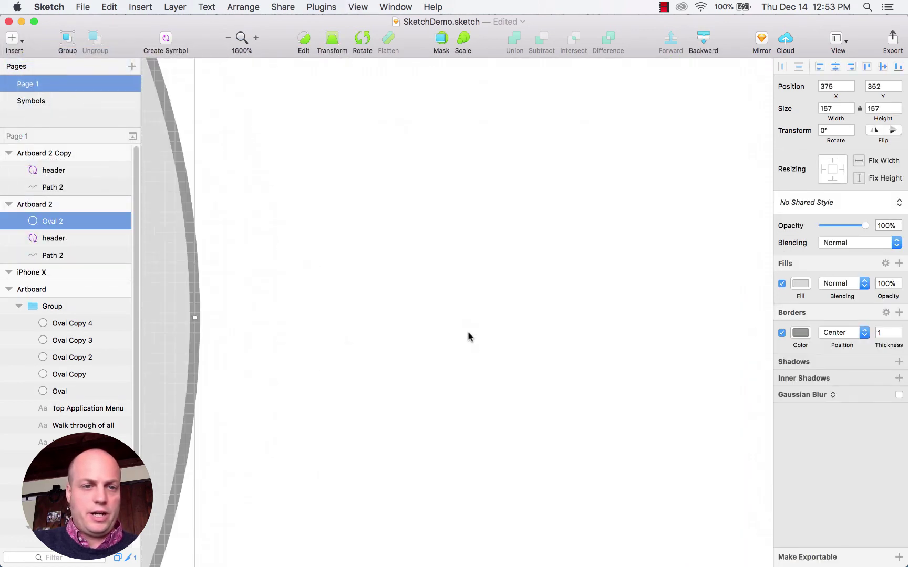
{"action": "scroll", "coordinate": [397, 306], "scroll_direction": "left", "scroll_amount": 5}
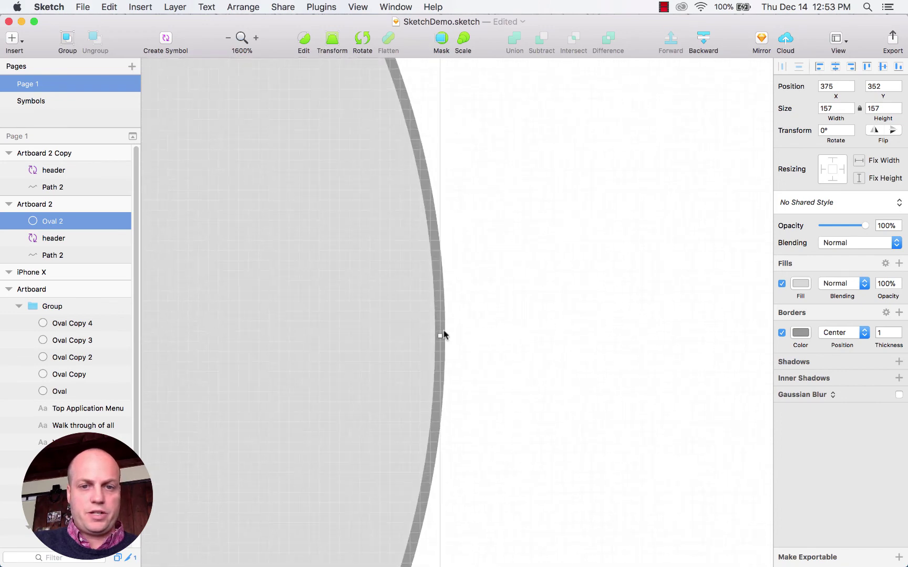
{"action": "scroll", "coordinate": [442, 336], "scroll_direction": "down", "scroll_amount": 10}
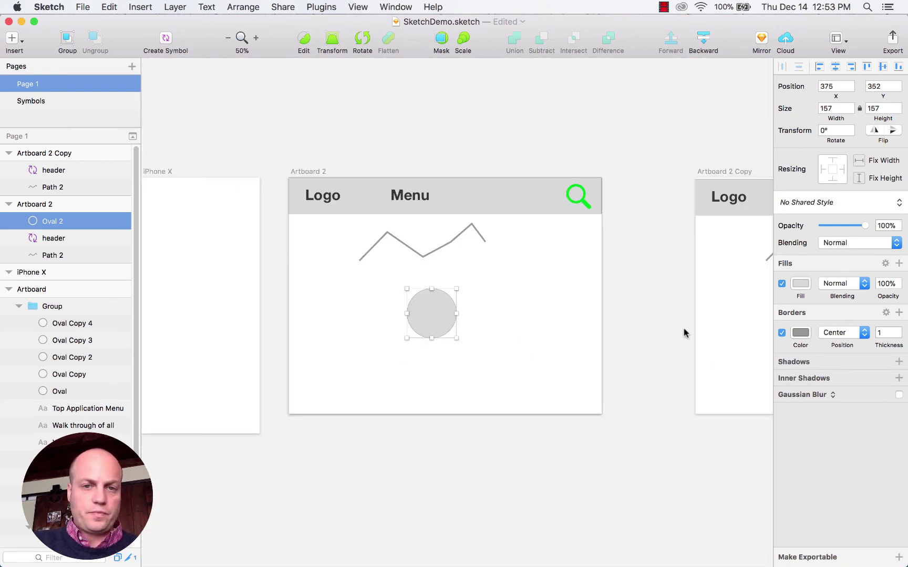
{"action": "left_click", "coordinate": [639, 298]}
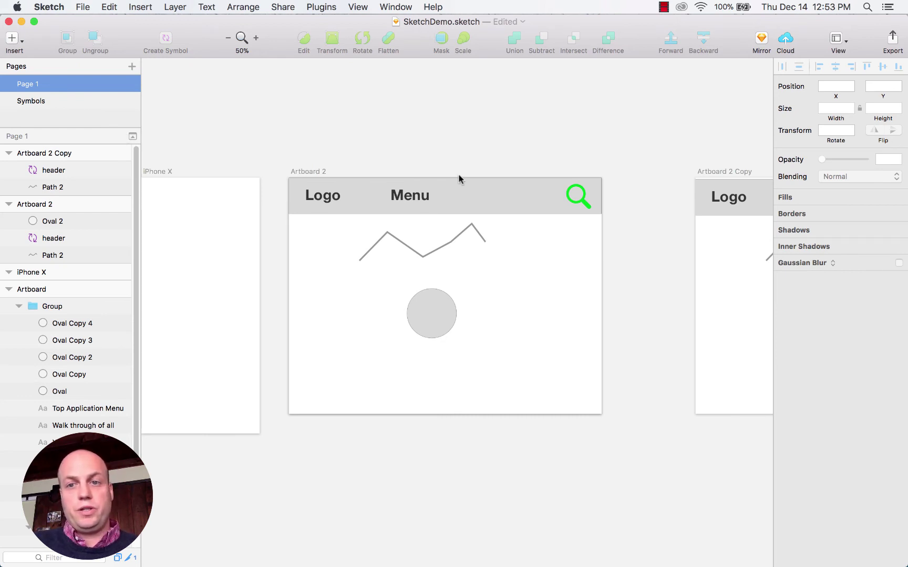
Step: Select Artboard 2's header symbol instance and hold Option to show its distances to other layers
{"action": "left_click", "coordinate": [502, 199]}
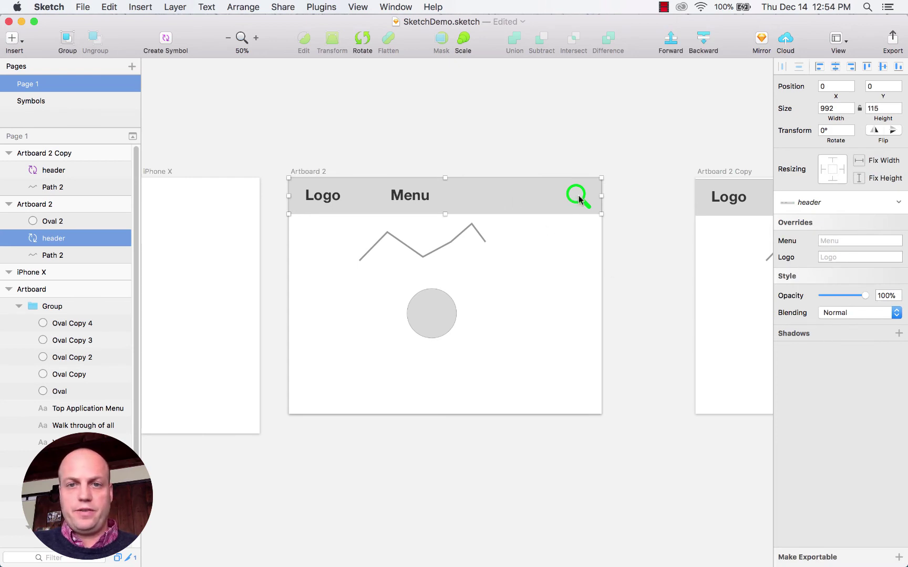
{"action": "left_click", "coordinate": [414, 203]}
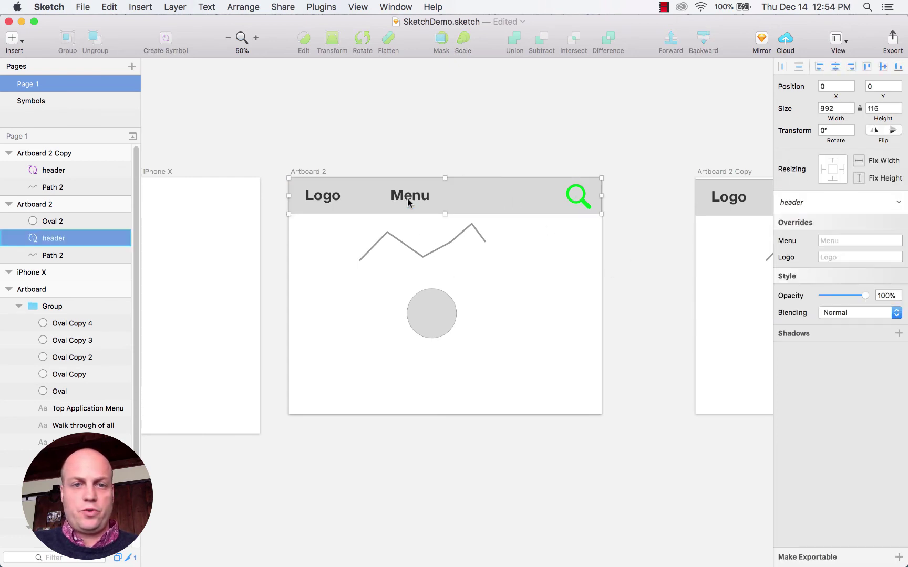
{"action": "key", "text": "alt"}
{"action": "left_click", "coordinate": [478, 223]}
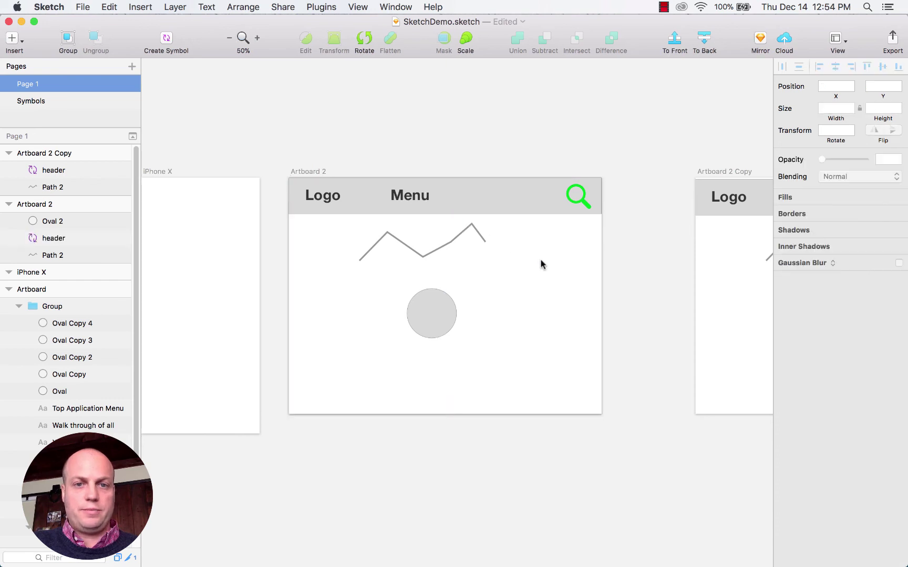
{"action": "left_click", "coordinate": [412, 196]}
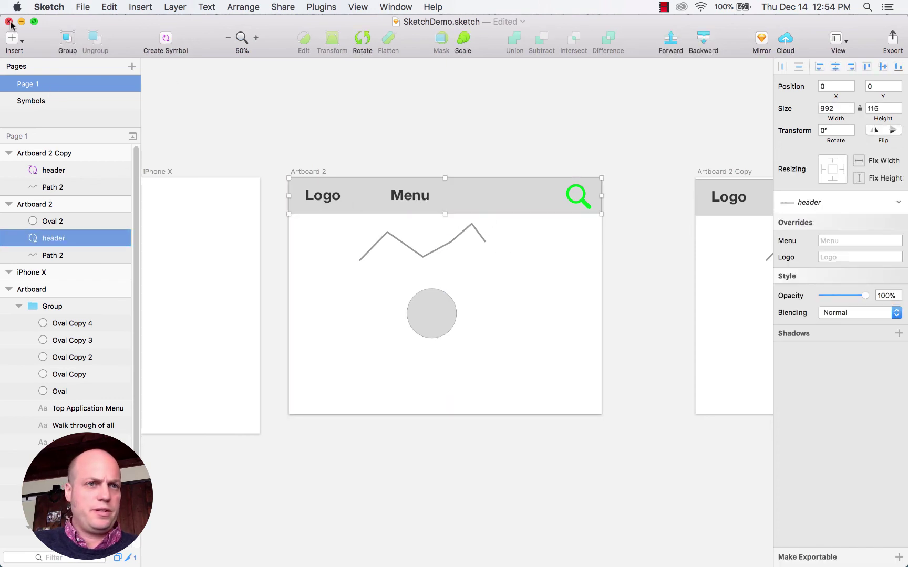
Step: Insert a text layer above the circle reading 'asjfkasjdfkljasdf'
{"action": "left_click", "coordinate": [19, 40]}
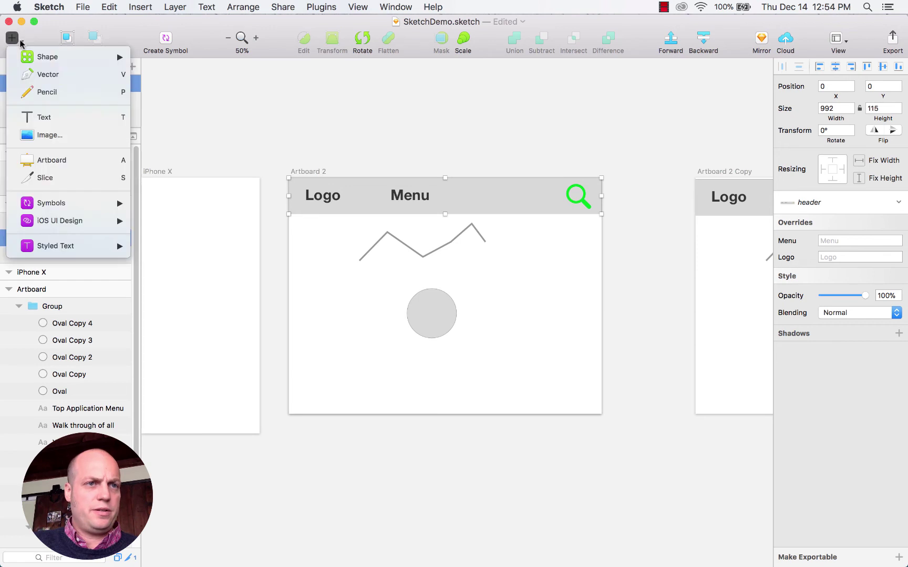
{"action": "left_click", "coordinate": [47, 117]}
{"action": "left_click", "coordinate": [353, 290]}
{"action": "type", "text": "asjfkasjdfkljasdf"}
{"action": "key", "text": "Escape"}
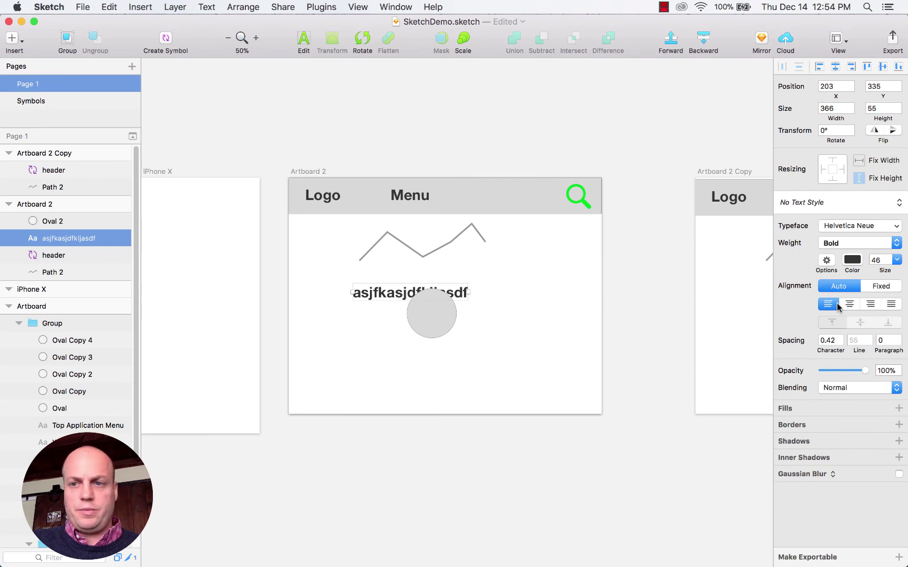
Step: Browse the typeface and text style lists and test opacity, keeping the text fully opaque
{"action": "left_click", "coordinate": [859, 227]}
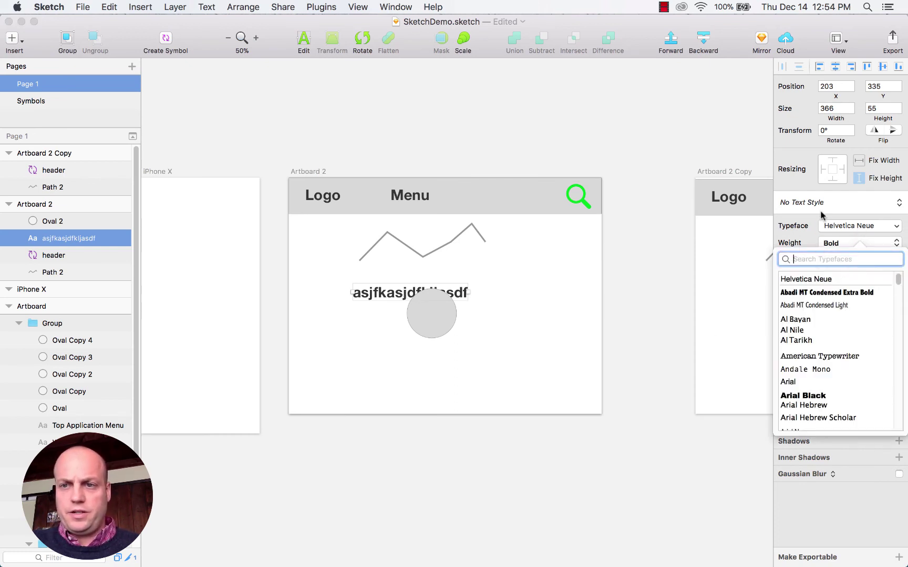
{"action": "left_click", "coordinate": [847, 206]}
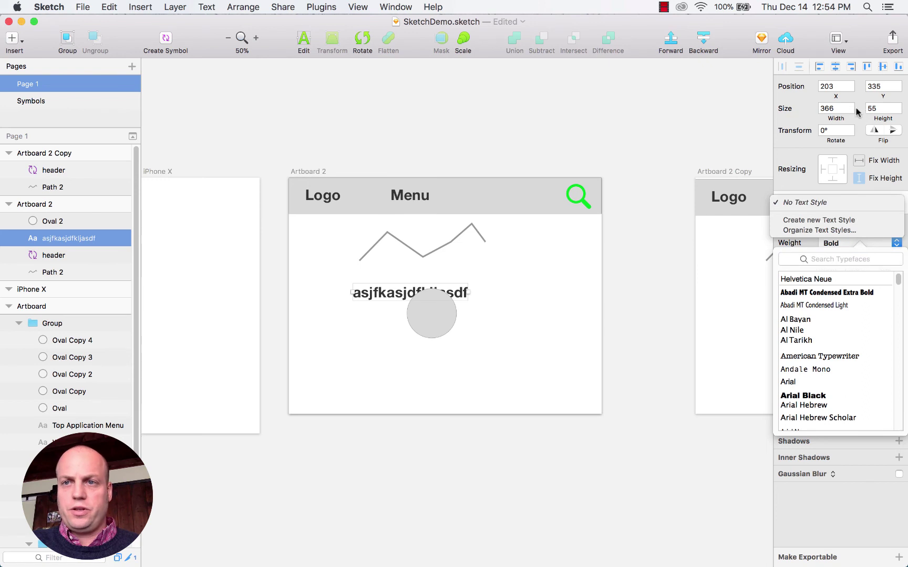
{"action": "left_click", "coordinate": [715, 274]}
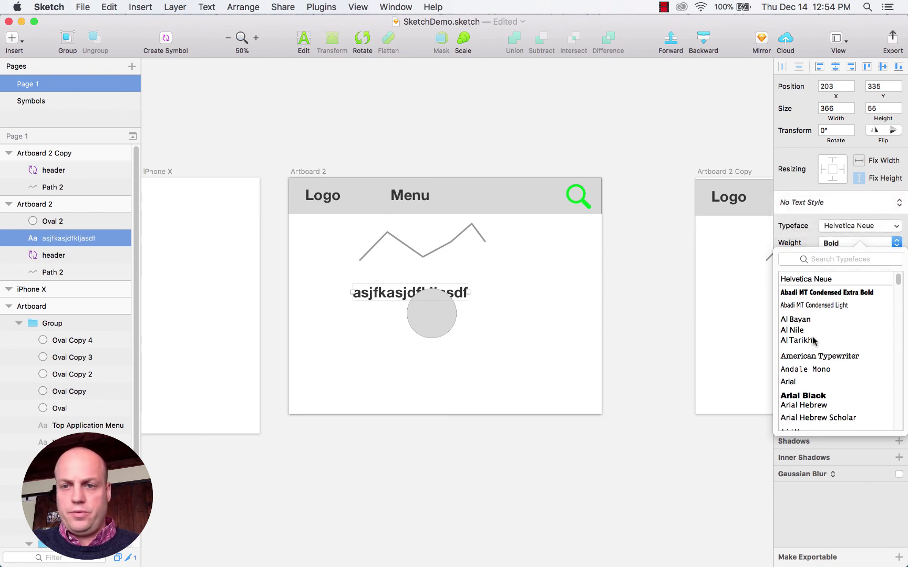
{"action": "left_click", "coordinate": [805, 235]}
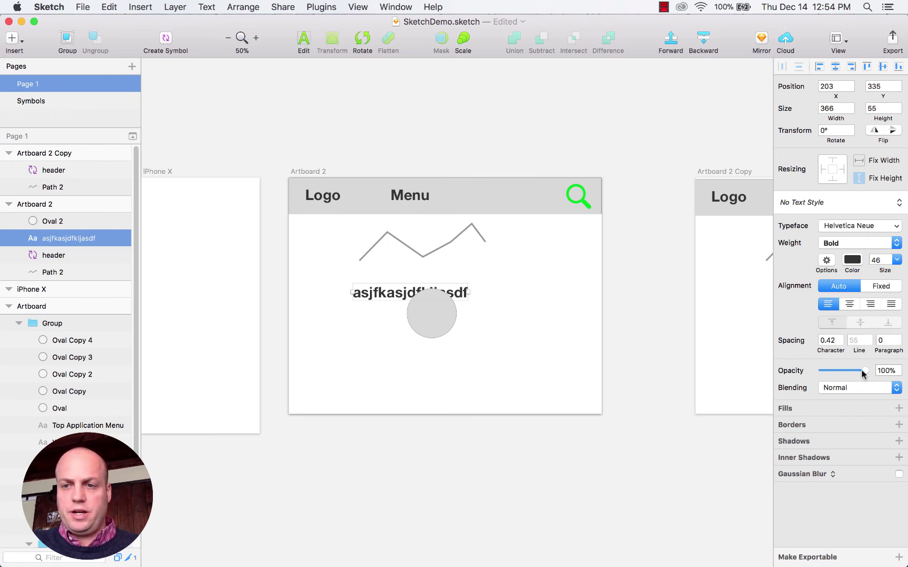
{"action": "mouse_move", "coordinate": [866, 373]}
{"action": "left_mouse_down"}
{"action": "mouse_move", "coordinate": [830, 375]}
{"action": "mouse_move", "coordinate": [876, 378]}
{"action": "left_mouse_up"}
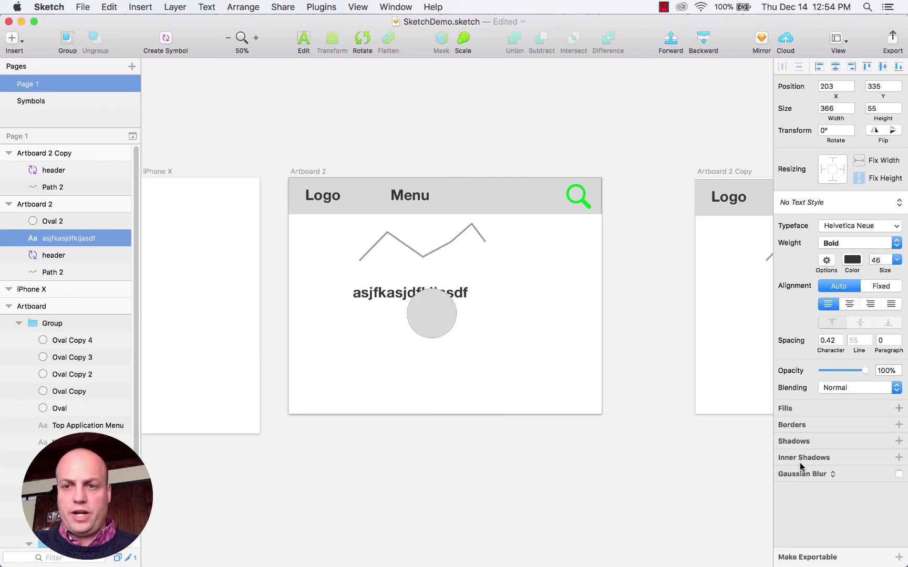
{"action": "left_click", "coordinate": [652, 244]}
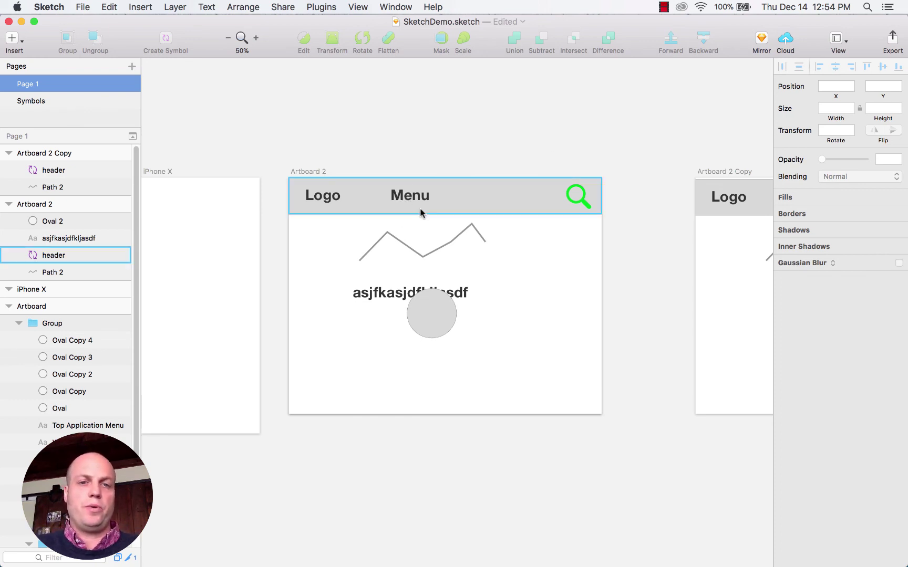
Step: Add a PNG export setting at 1x to Artboard 2
{"action": "left_click", "coordinate": [324, 171]}
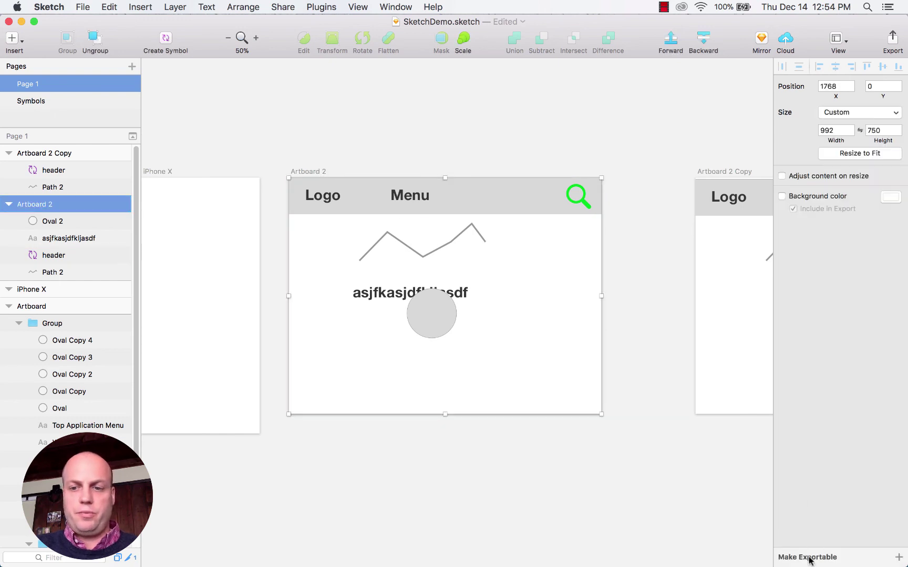
{"action": "left_click", "coordinate": [898, 557]}
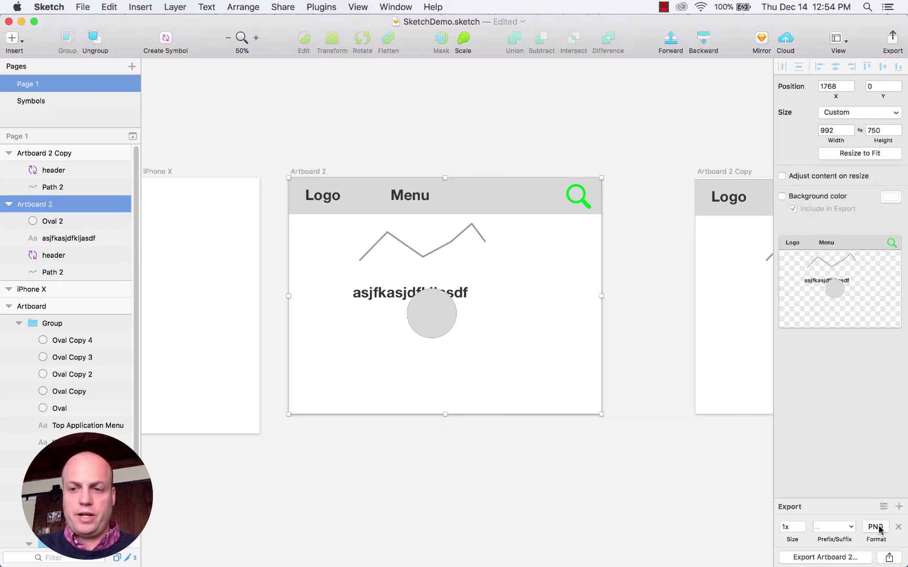
{"action": "left_click", "coordinate": [879, 529]}
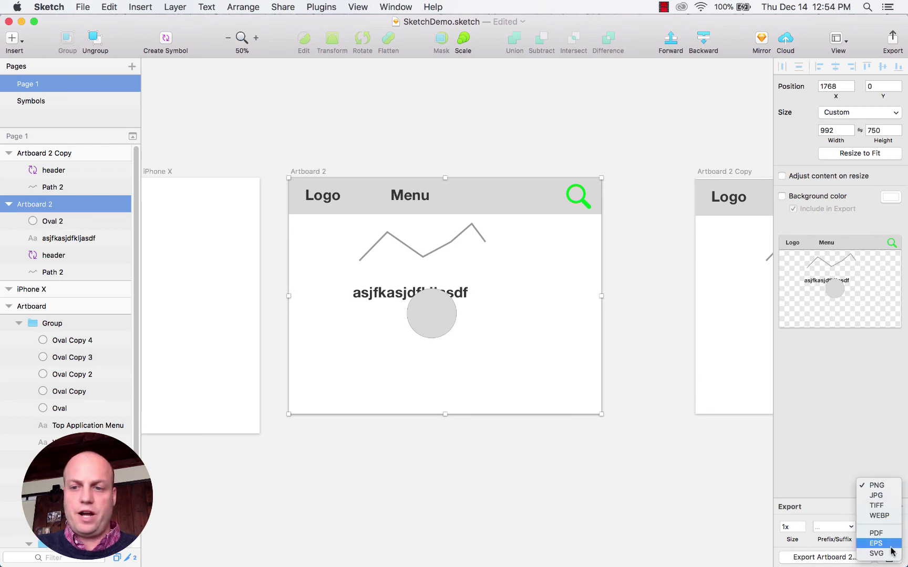
{"action": "left_click", "coordinate": [740, 443]}
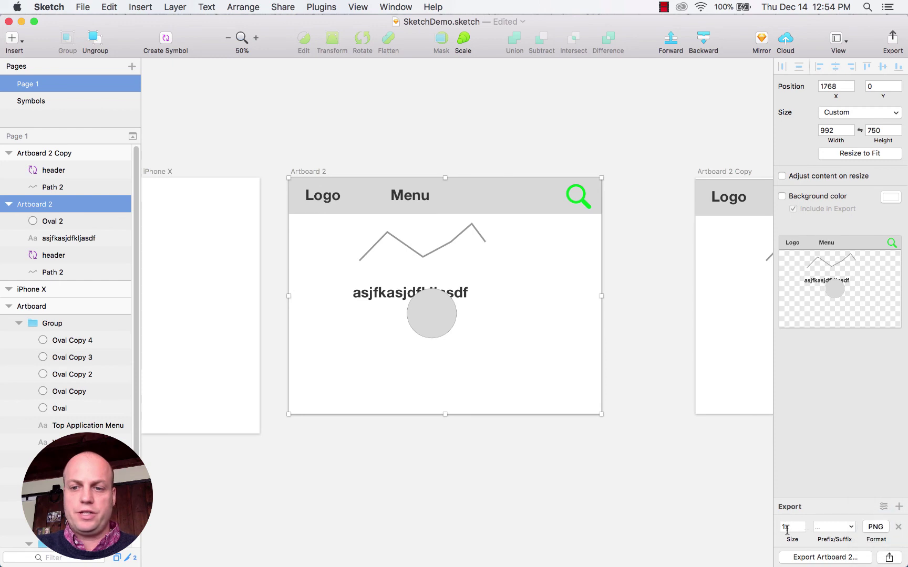
{"action": "left_click", "coordinate": [643, 378]}
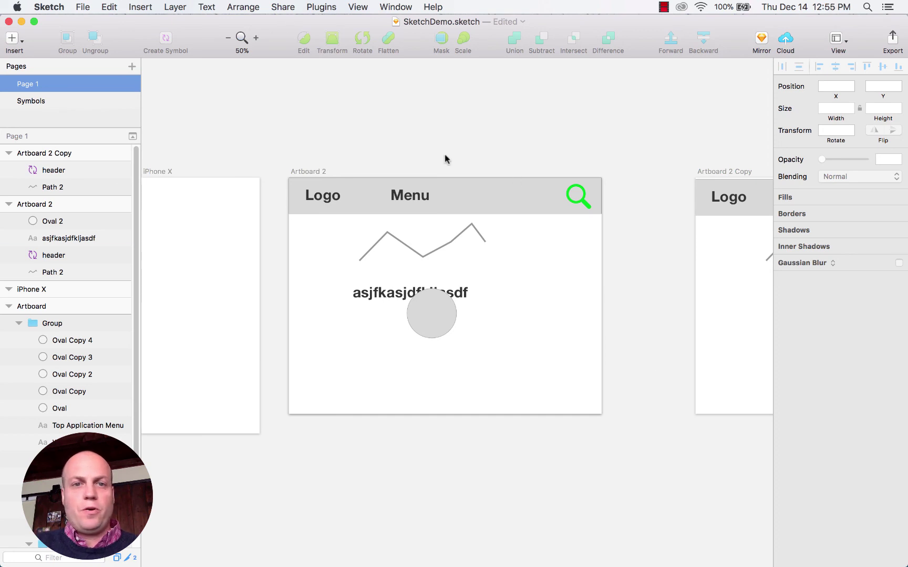
Step: Delete the grey circle and the 'asjfkasjdfkljasdf' text layer from Artboard 2
{"action": "left_click", "coordinate": [311, 172]}
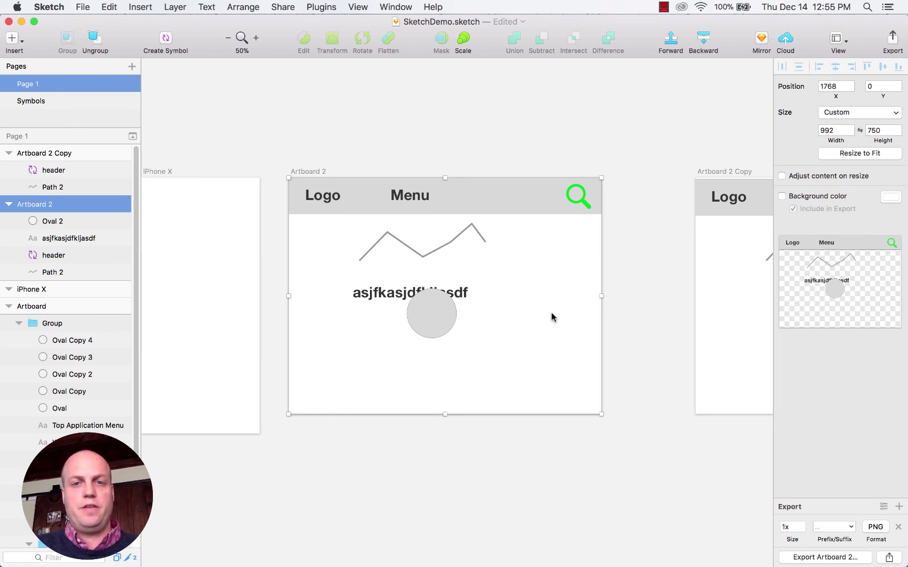
{"action": "left_click", "coordinate": [423, 318]}
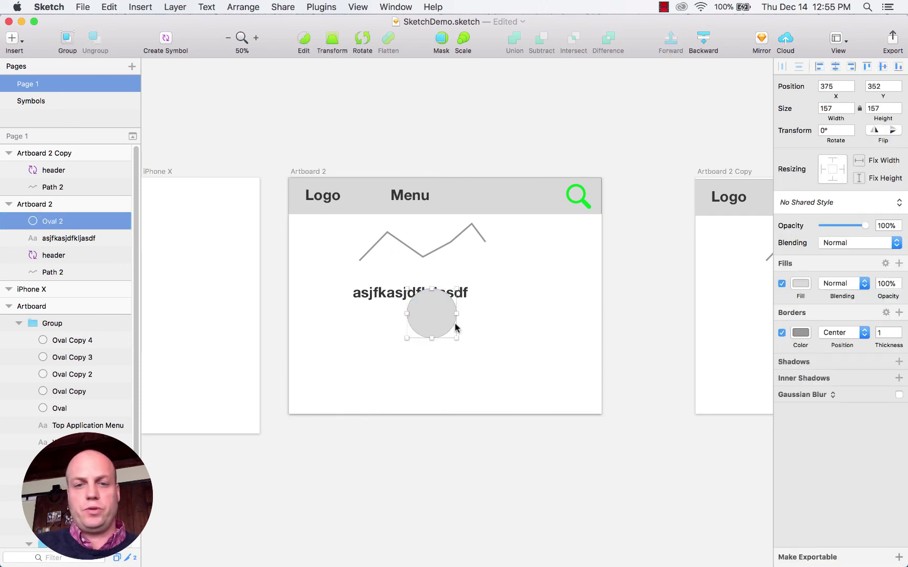
{"action": "key", "text": "Delete"}
{"action": "left_click", "coordinate": [447, 294]}
{"action": "key", "text": "Delete"}
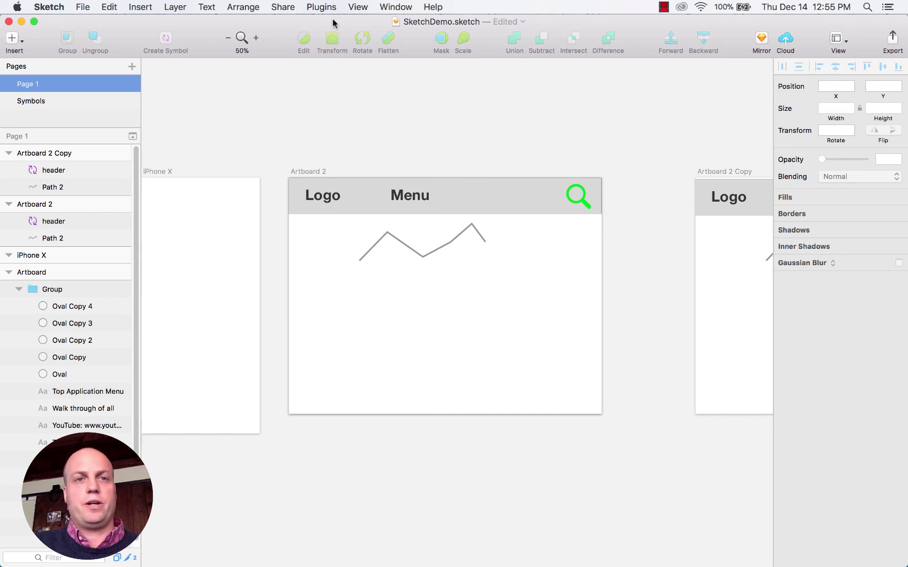
{"action": "left_click", "coordinate": [322, 8]}
{"action": "mouse_move", "coordinate": [321, 34]}
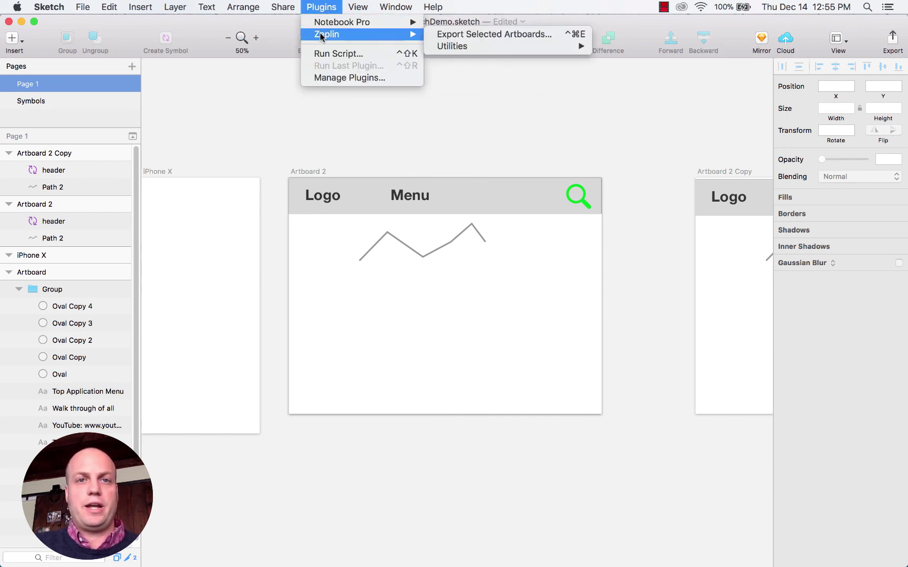
{"action": "left_click", "coordinate": [521, 122]}
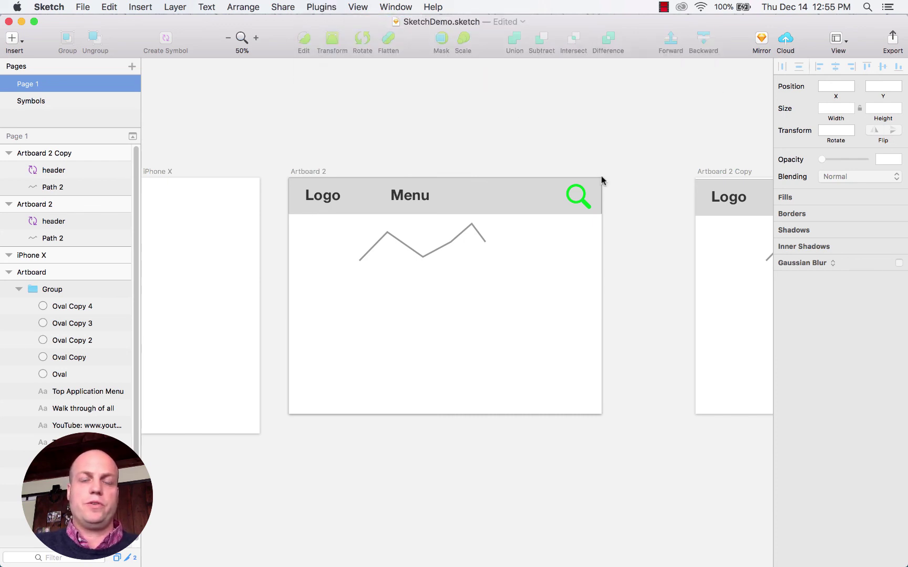